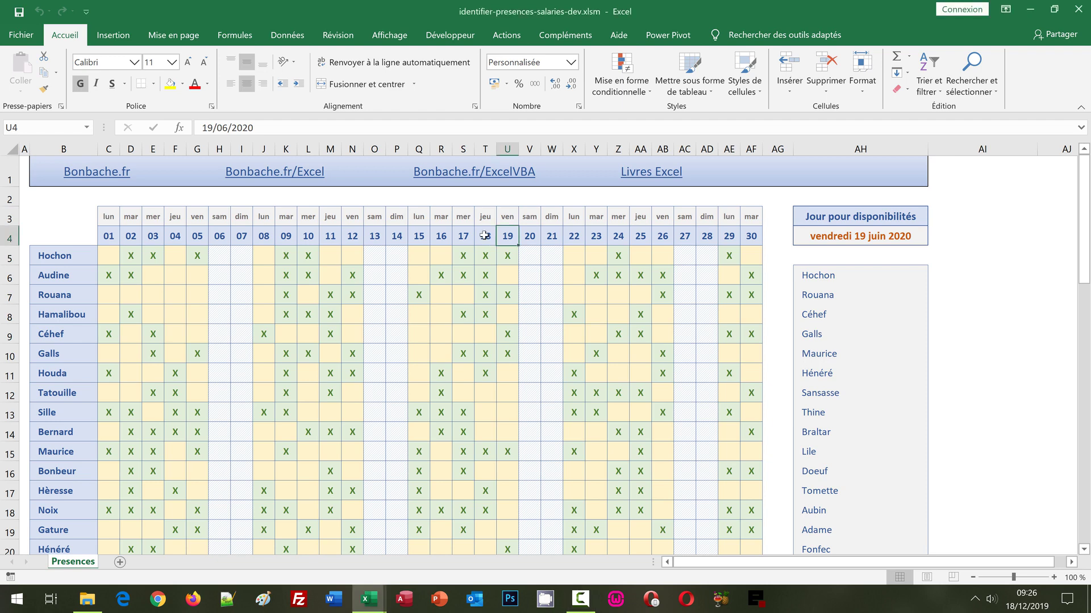
# Select day 18, then day 15, so AH4 shows lundi 15 juin 2020 with its seven available employees.
pyautogui.click(485, 235)
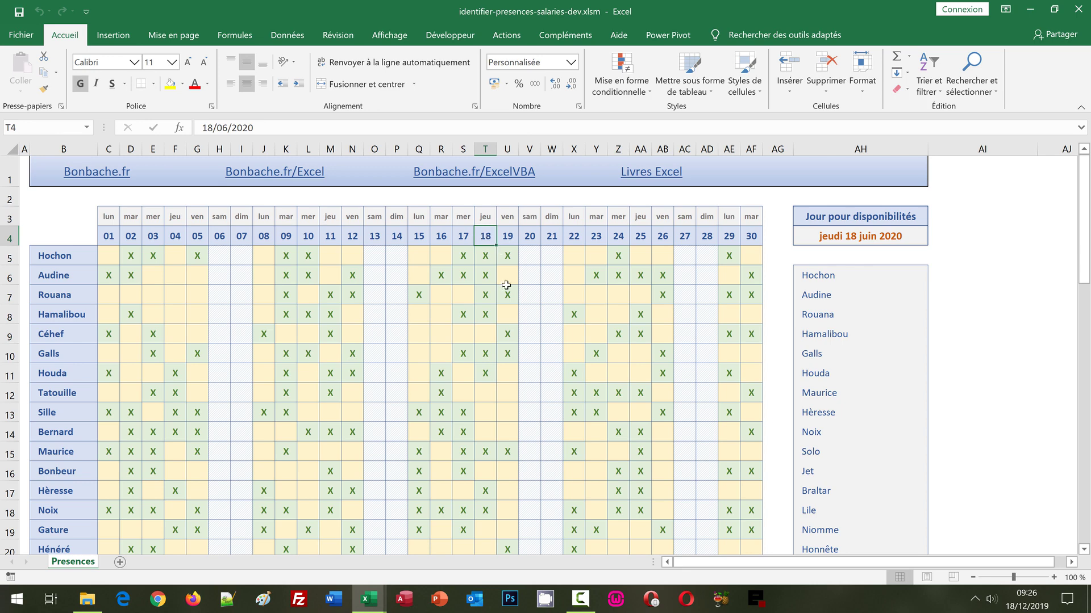
pyautogui.click(419, 240)
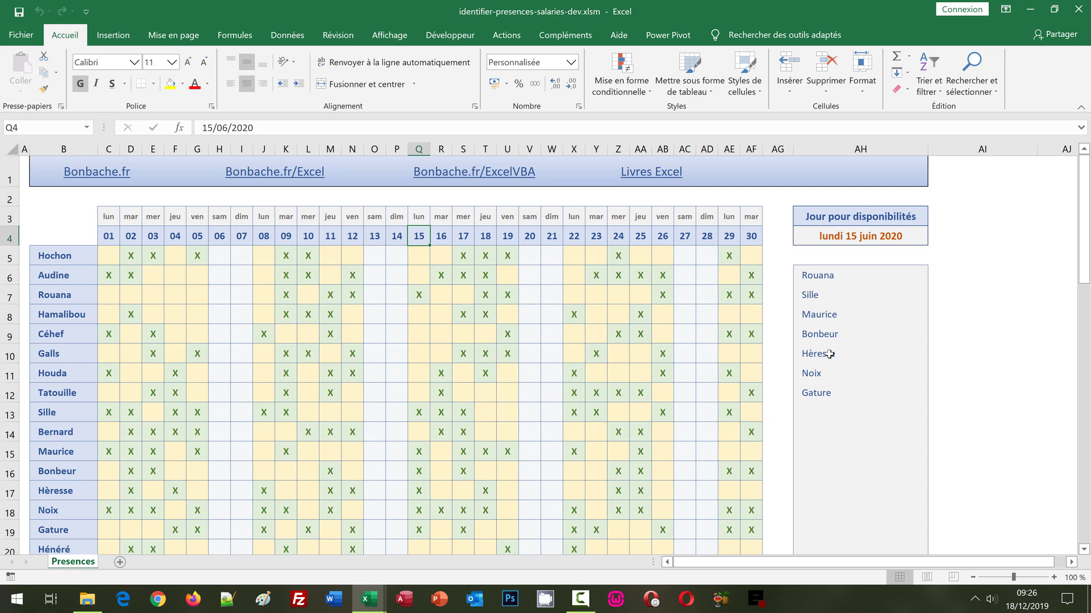
pyautogui.moveTo(367, 600)
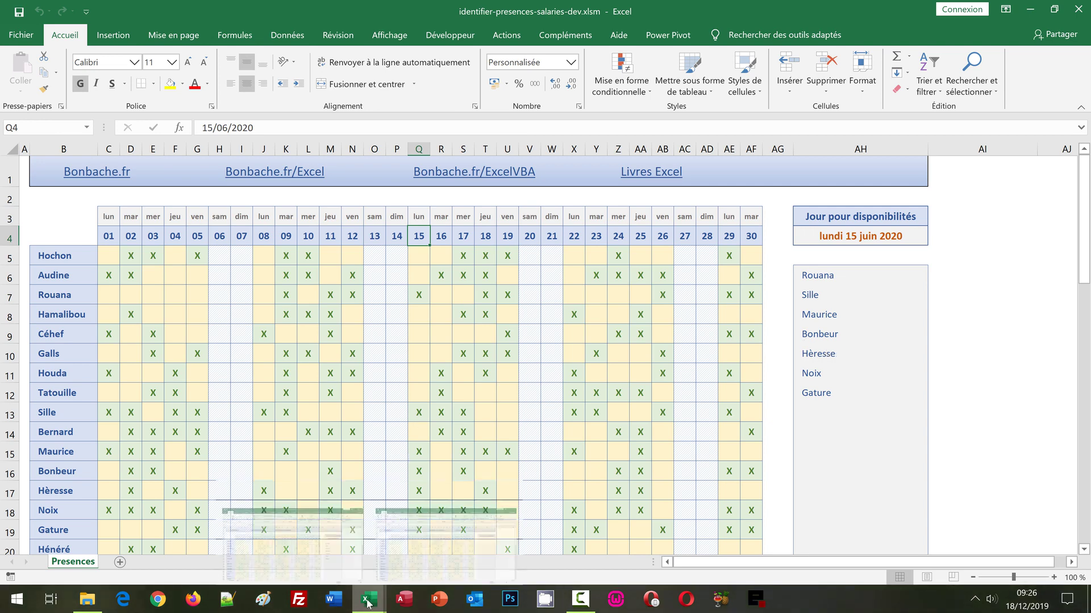
# Switch to identifier-presences-salaries.xlsm and inspect grid cells C4, L6, M5, P5 and D6.
pyautogui.click(446, 540)
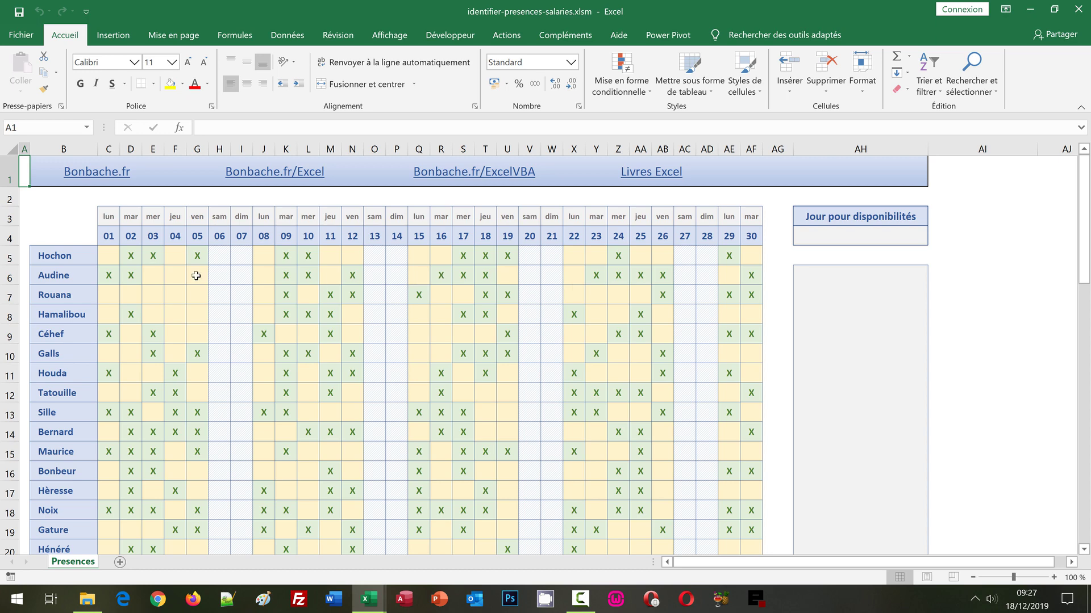
pyautogui.click(109, 236)
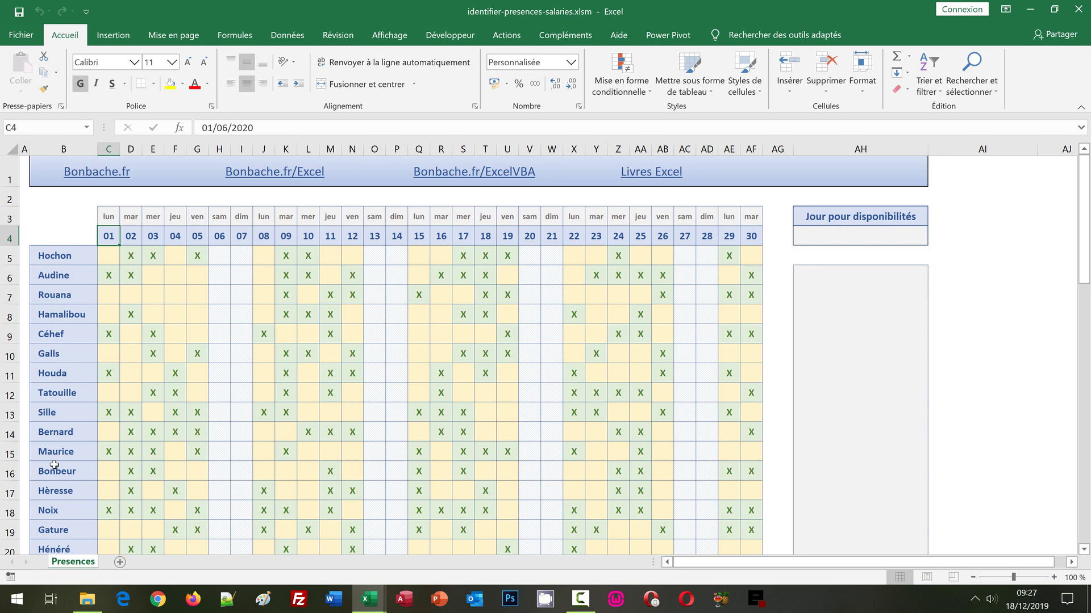
pyautogui.click(305, 274)
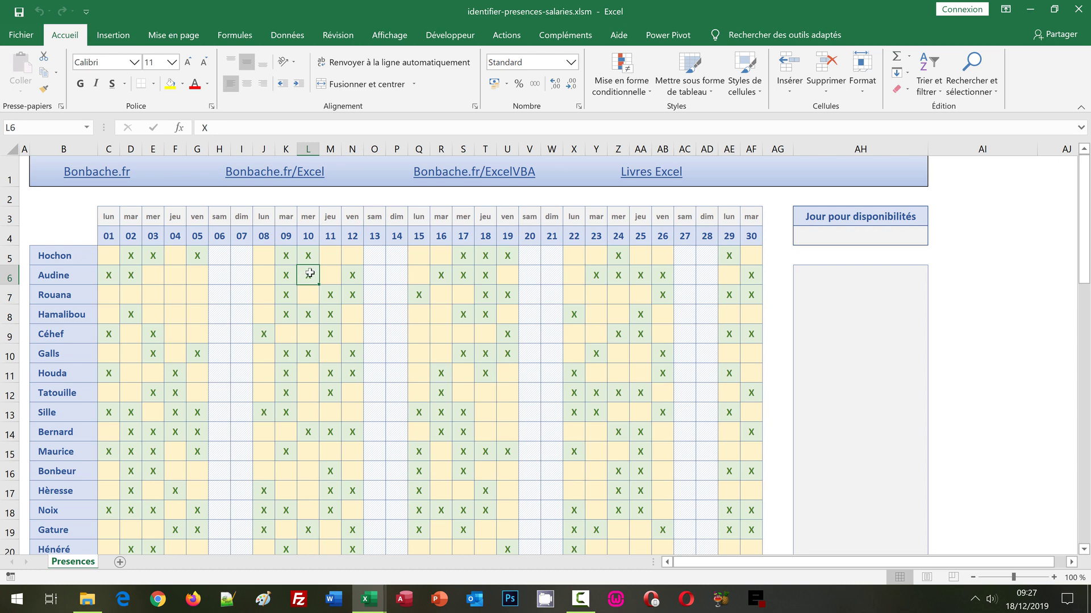
pyautogui.click(334, 256)
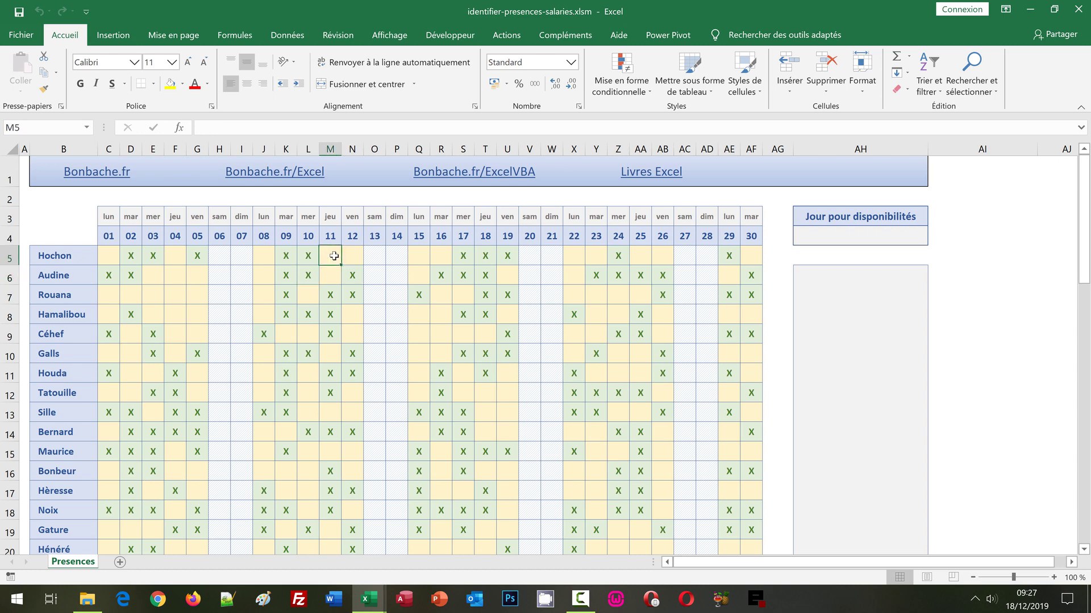
pyautogui.click(391, 262)
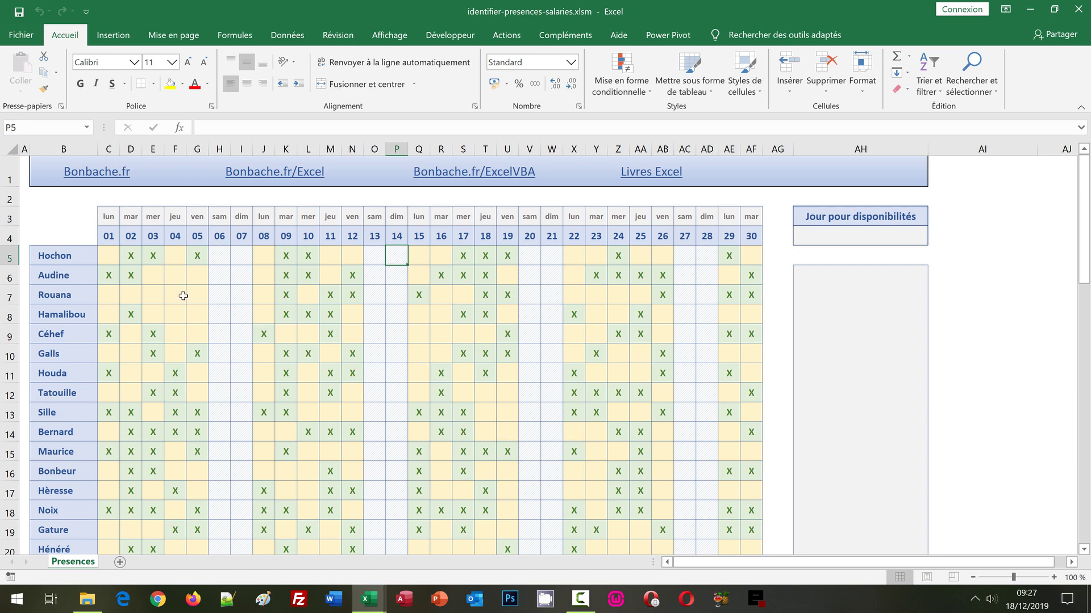
pyautogui.click(133, 278)
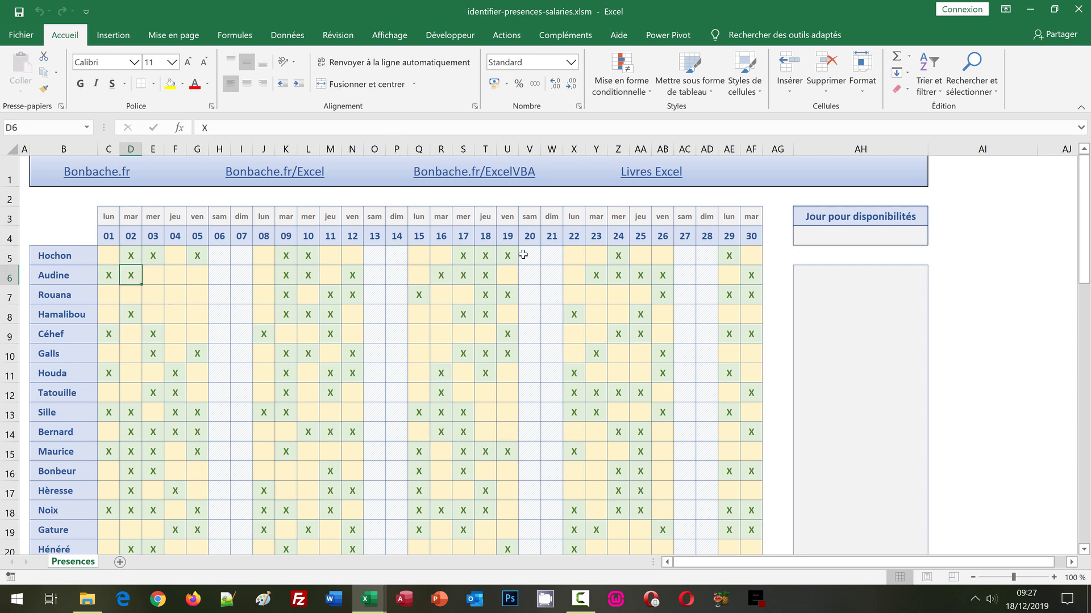
# Open the Conditional Formatting Rules Manager and view the first ET-formula rule without changing it.
pyautogui.click(637, 92)
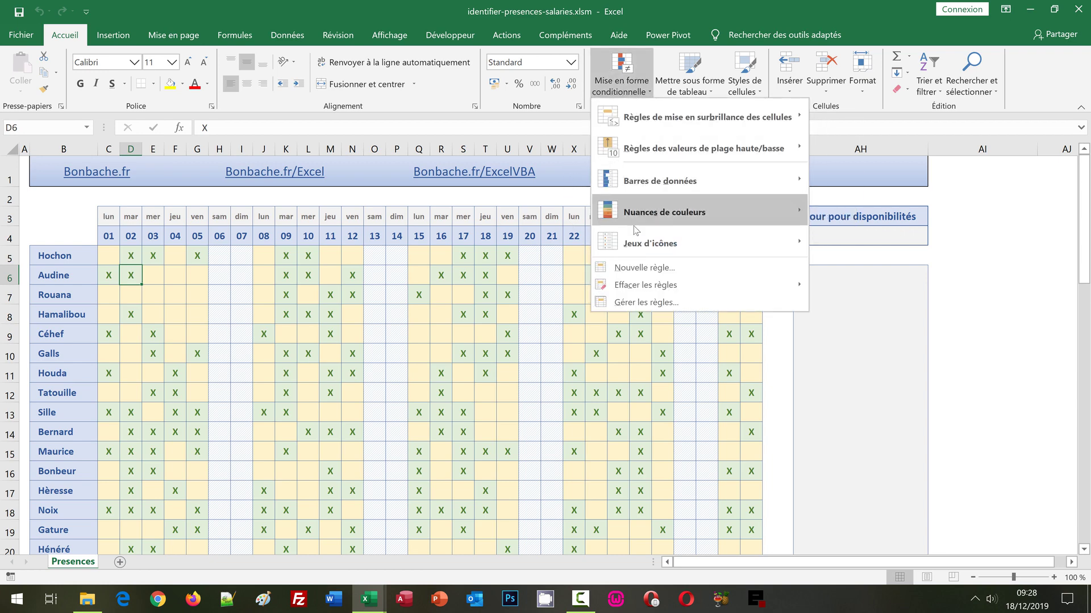
pyautogui.click(633, 304)
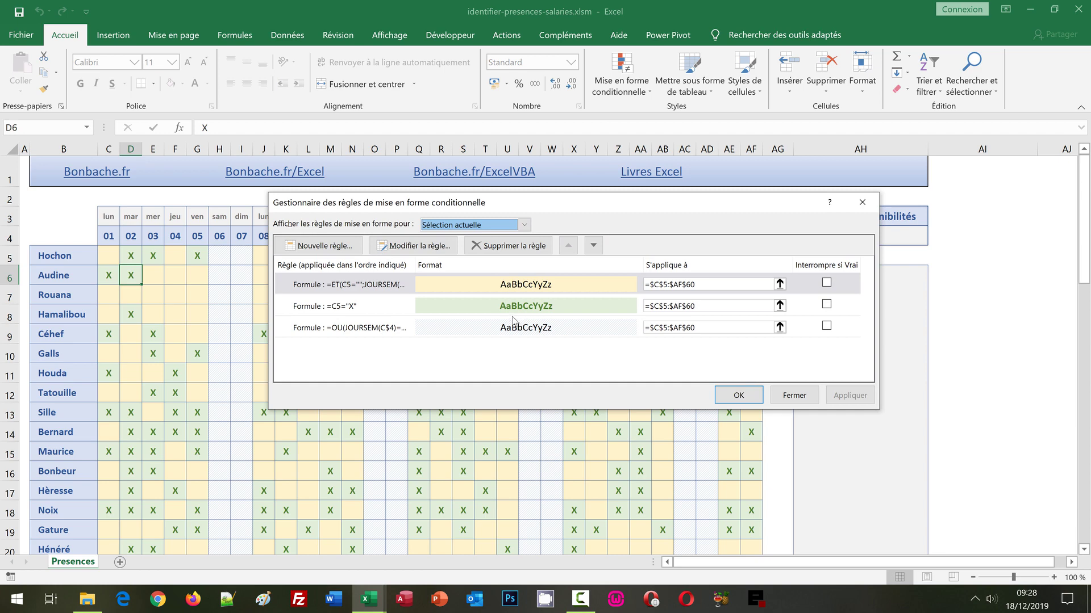
pyautogui.click(491, 284)
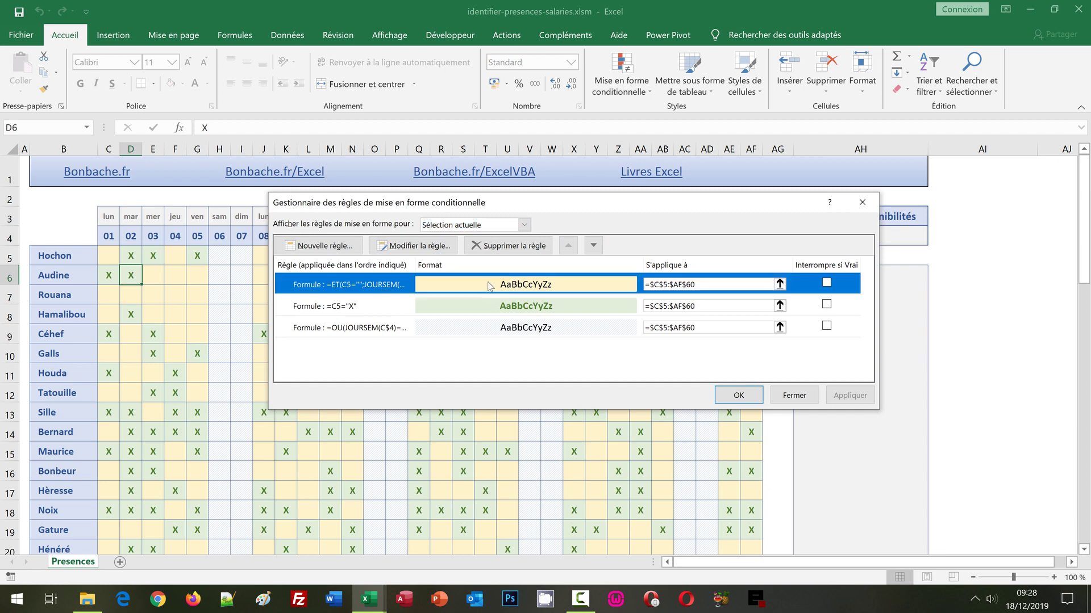
pyautogui.click(415, 246)
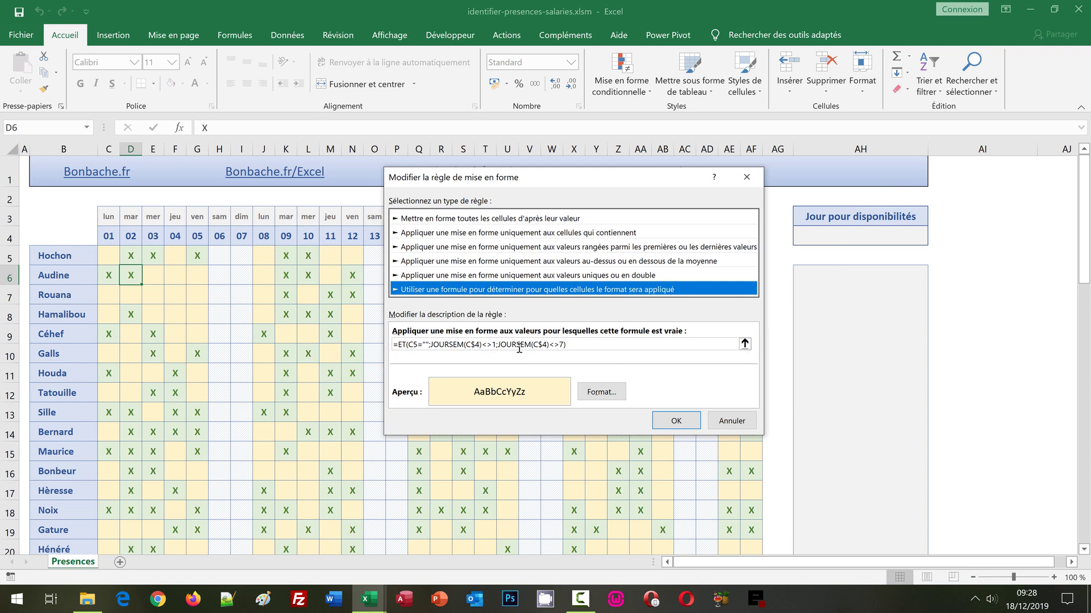
pyautogui.click(746, 177)
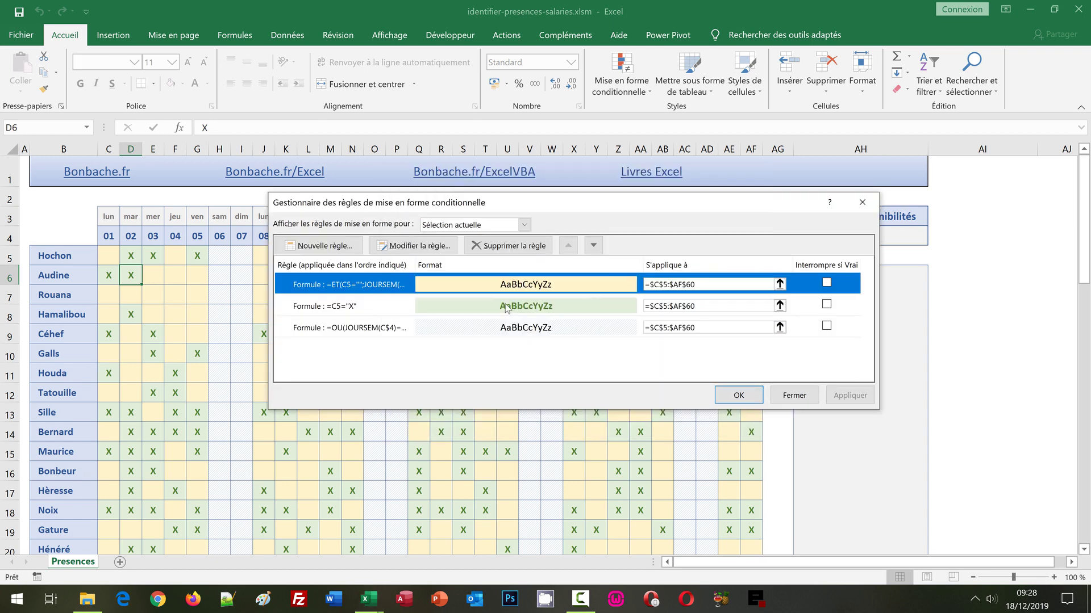
# View the =C5="X" rule's formula and cancel without changes.
pyautogui.click(508, 309)
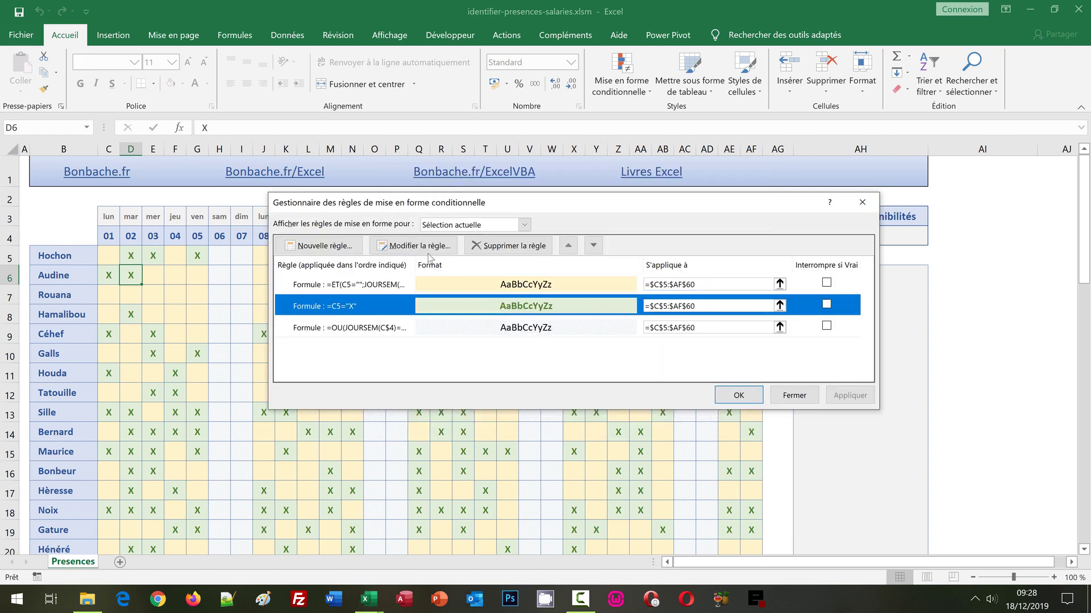
pyautogui.click(414, 245)
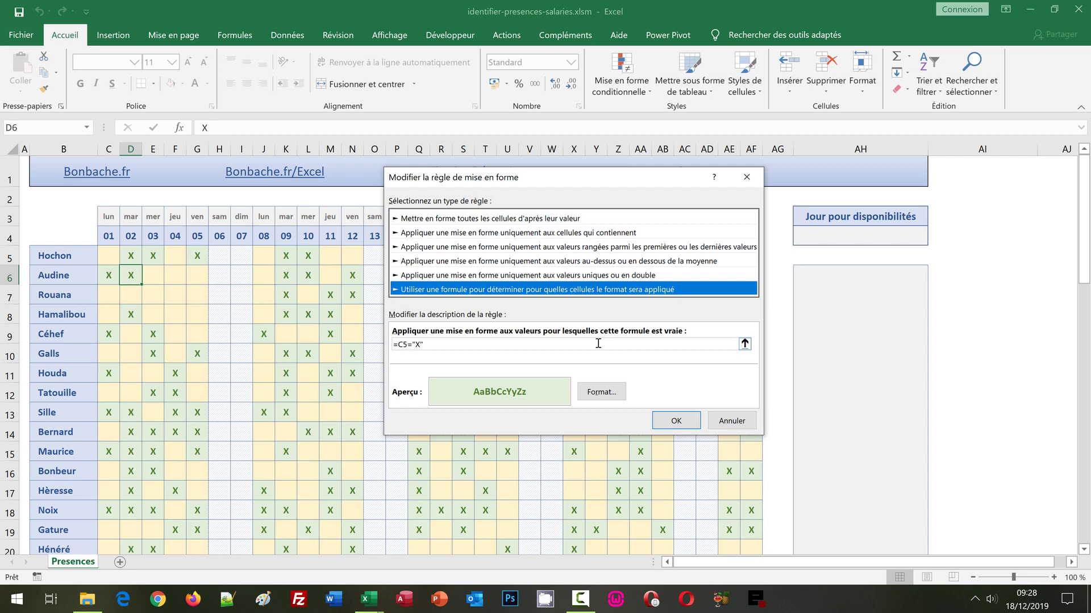
pyautogui.click(712, 421)
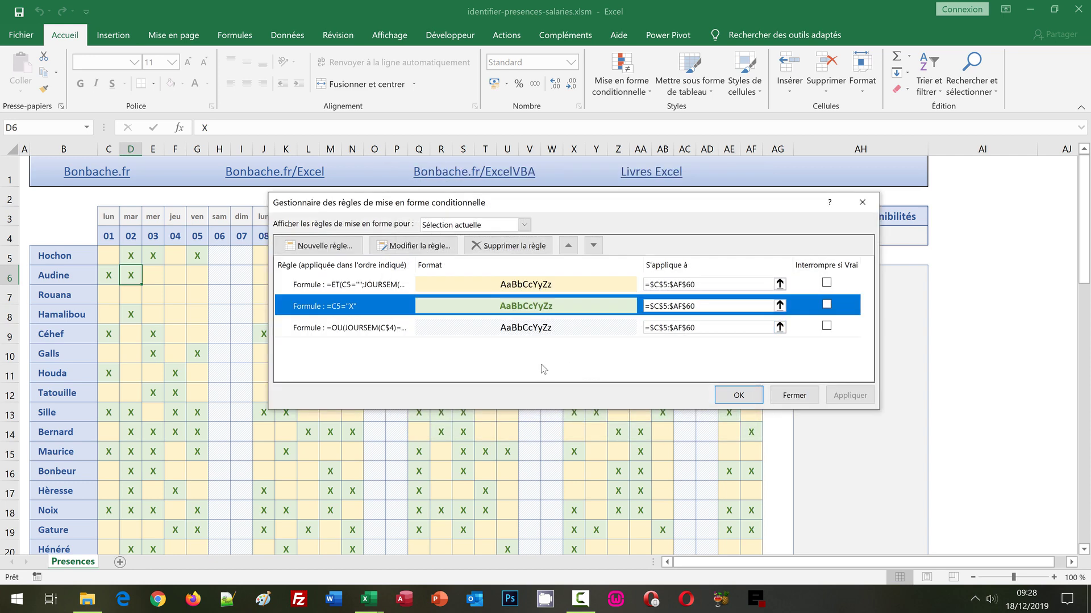
# View the weekend rule =OU(JOURSEM(C$4)=1;JOURSEM(C$4)=7) unchanged, then close the rules manager.
pyautogui.click(523, 338)
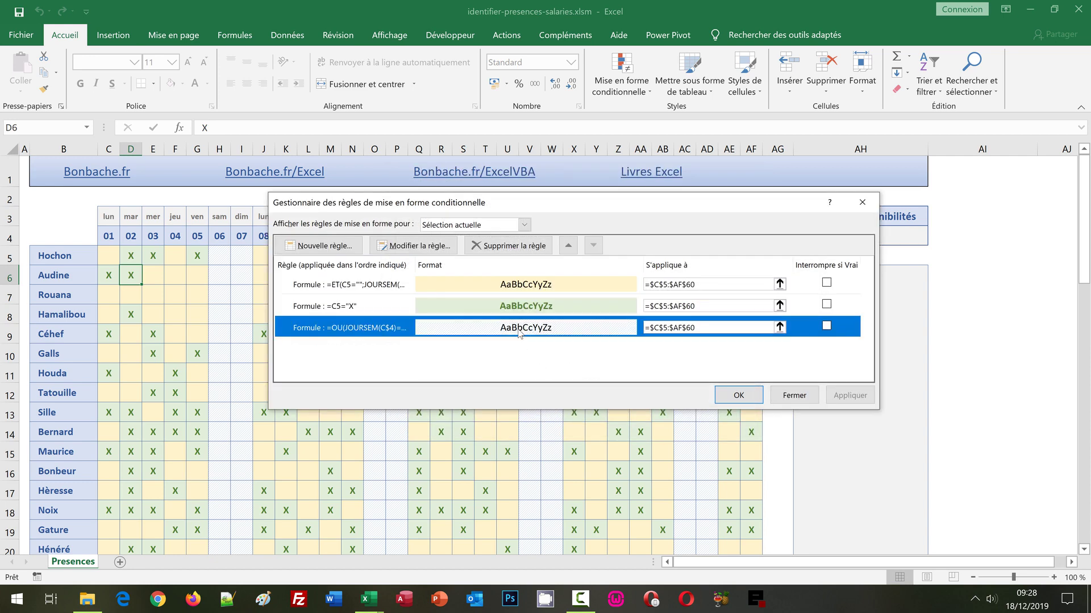
pyautogui.click(423, 247)
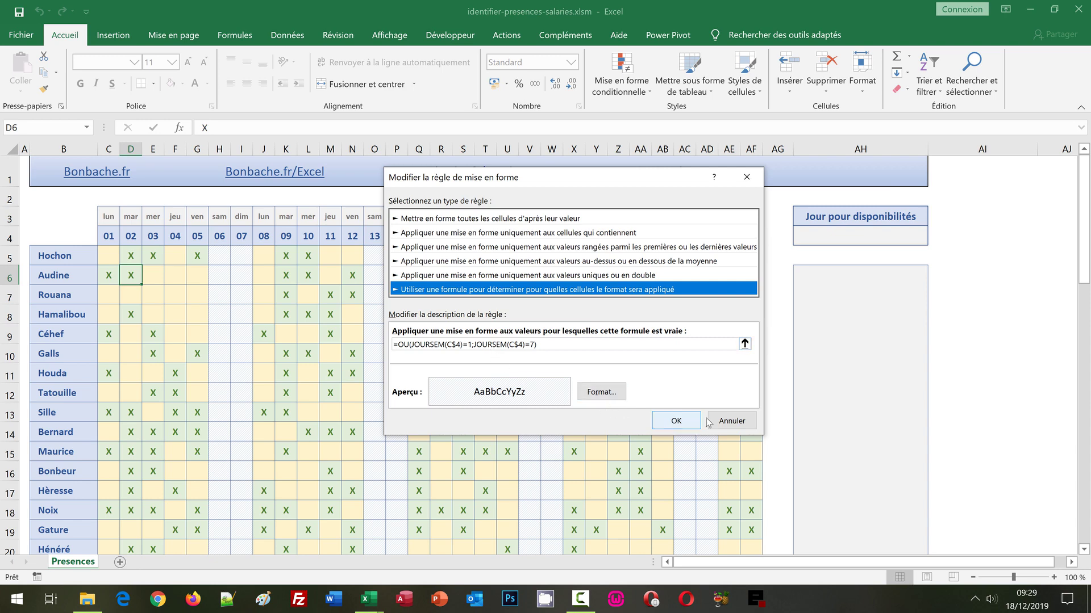
pyautogui.click(728, 424)
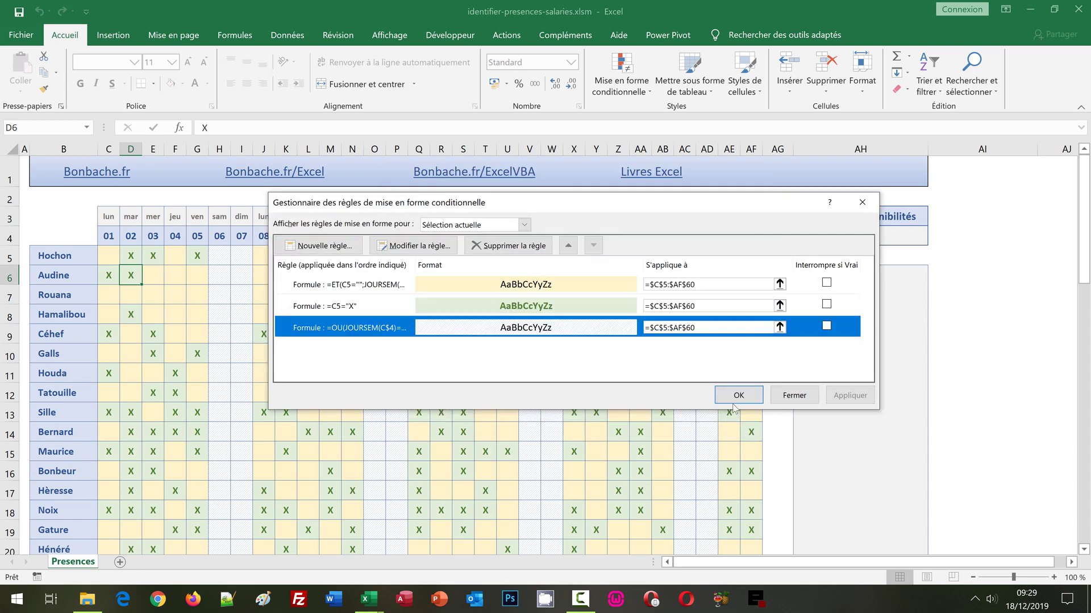
pyautogui.click(794, 396)
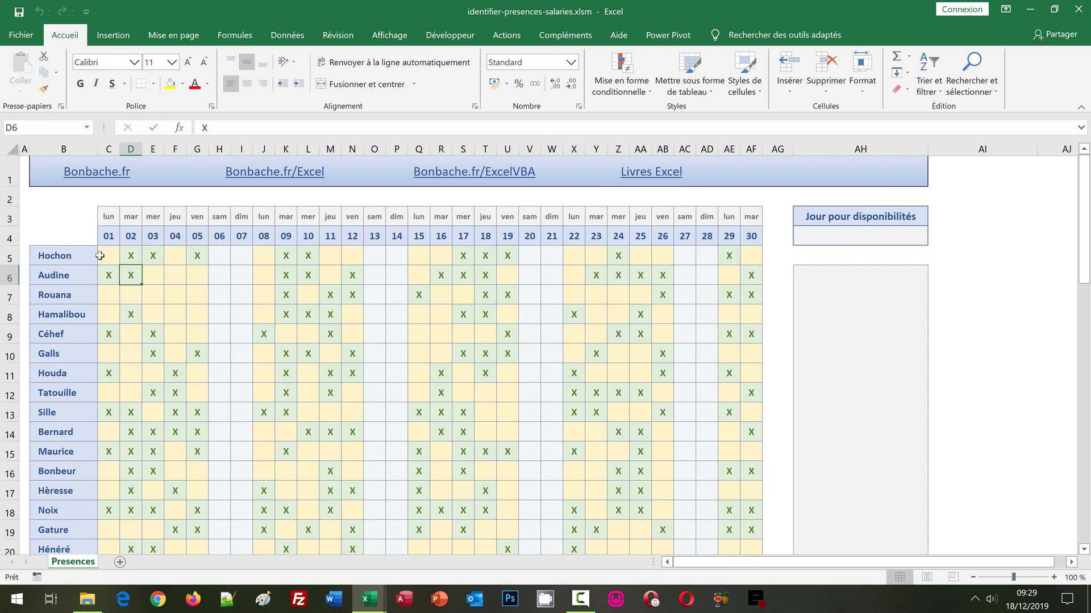
# Check the named range nom and cells AH6 and AH4, then open the VBA editor with Alt+F11.
pyautogui.click(88, 127)
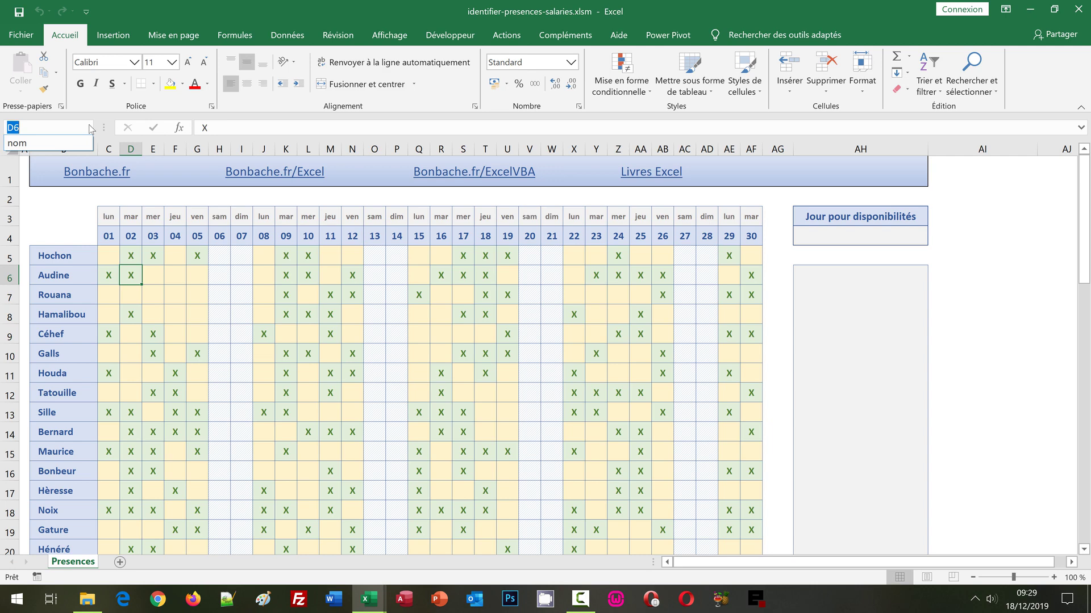
pyautogui.press('Escape')
pyautogui.click(836, 281)
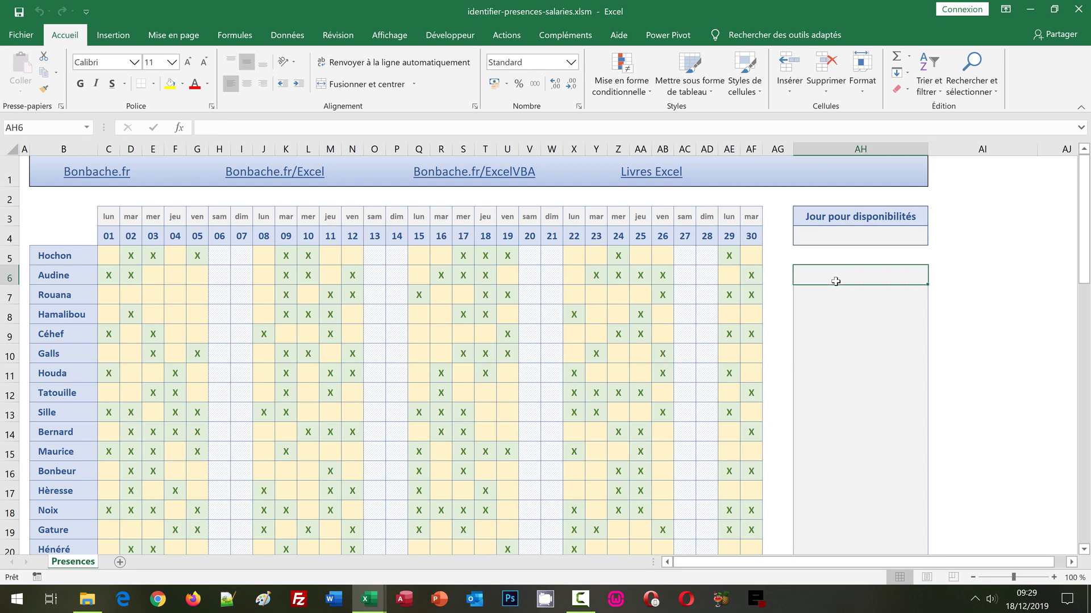
pyautogui.click(839, 238)
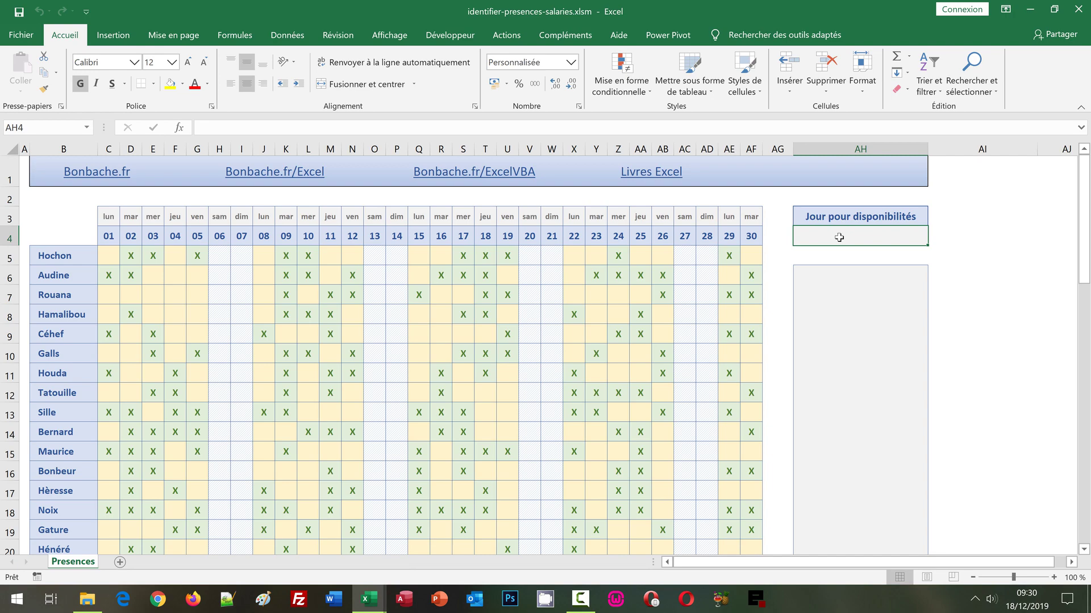
pyautogui.hotkey('alt', 'F11')
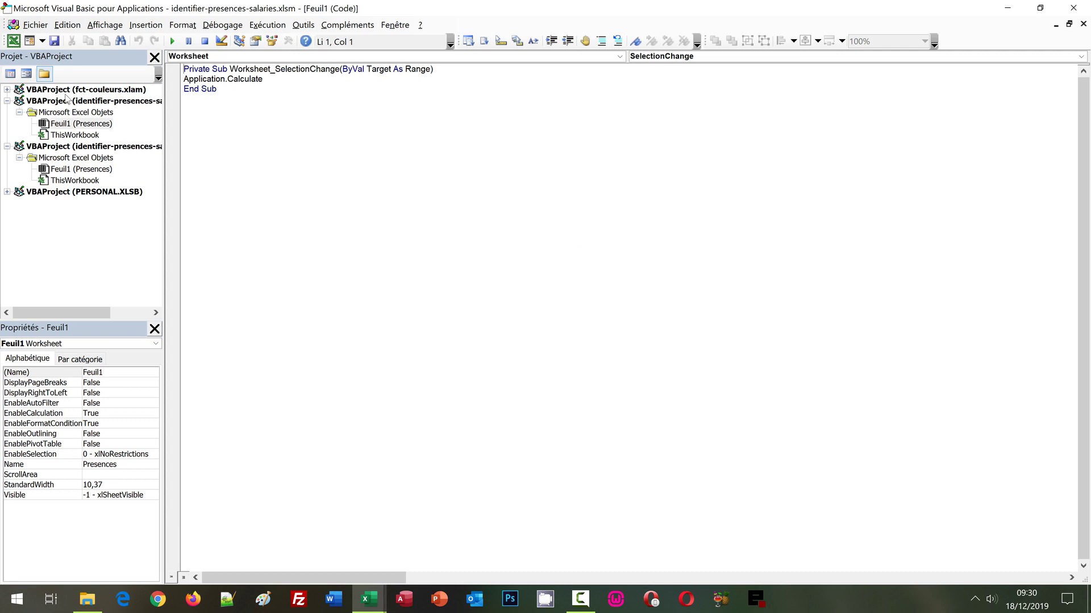
# Add a Worksheet_SelectionChange procedure to the Presences sheet containing Application.Calculate.
pyautogui.doubleClick(94, 124)
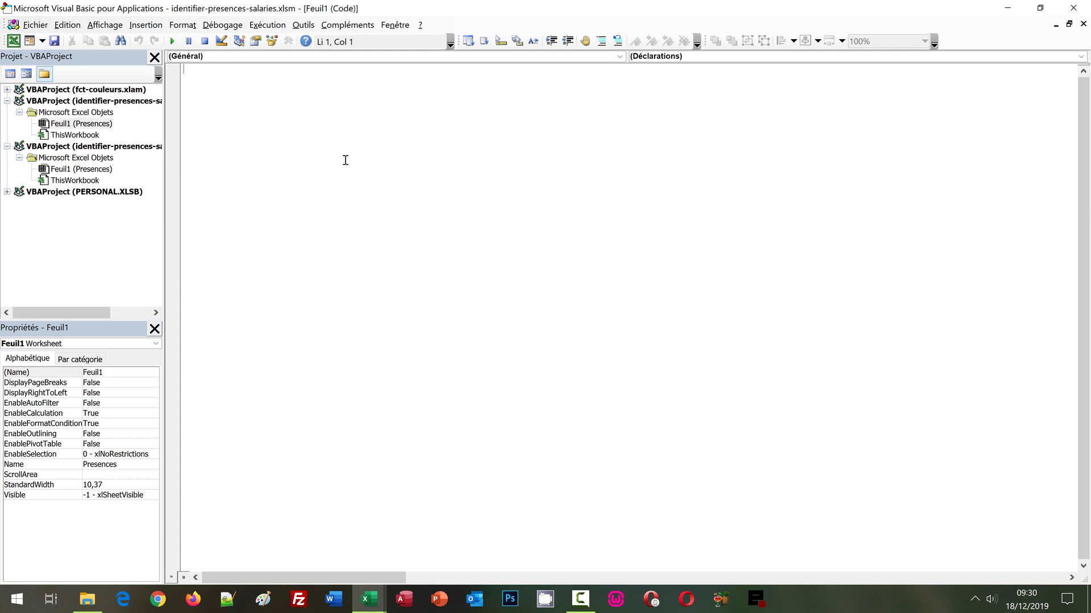
pyautogui.click(621, 56)
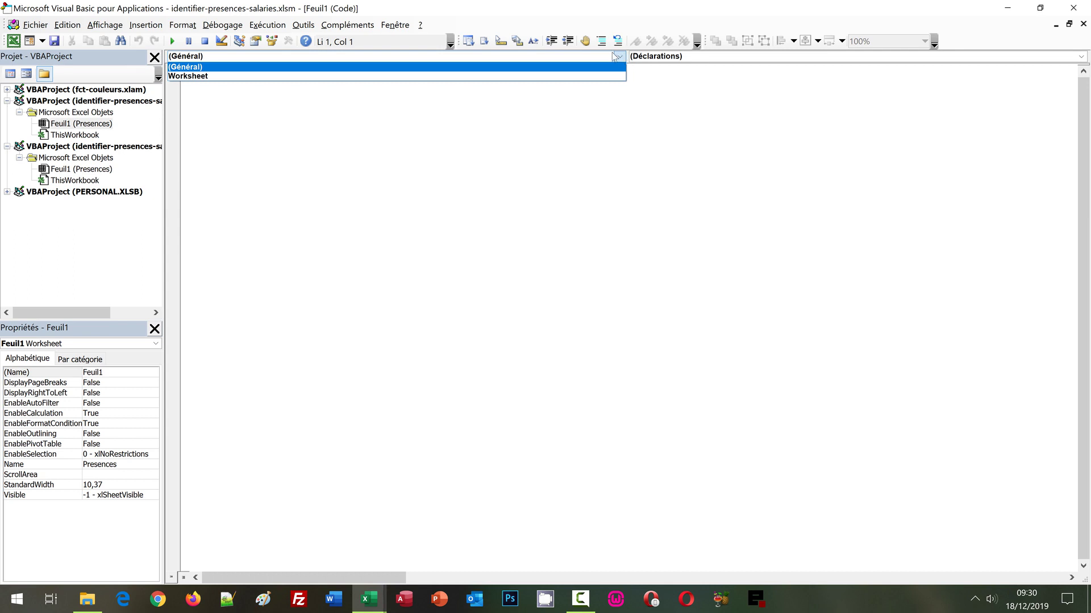
pyautogui.click(230, 76)
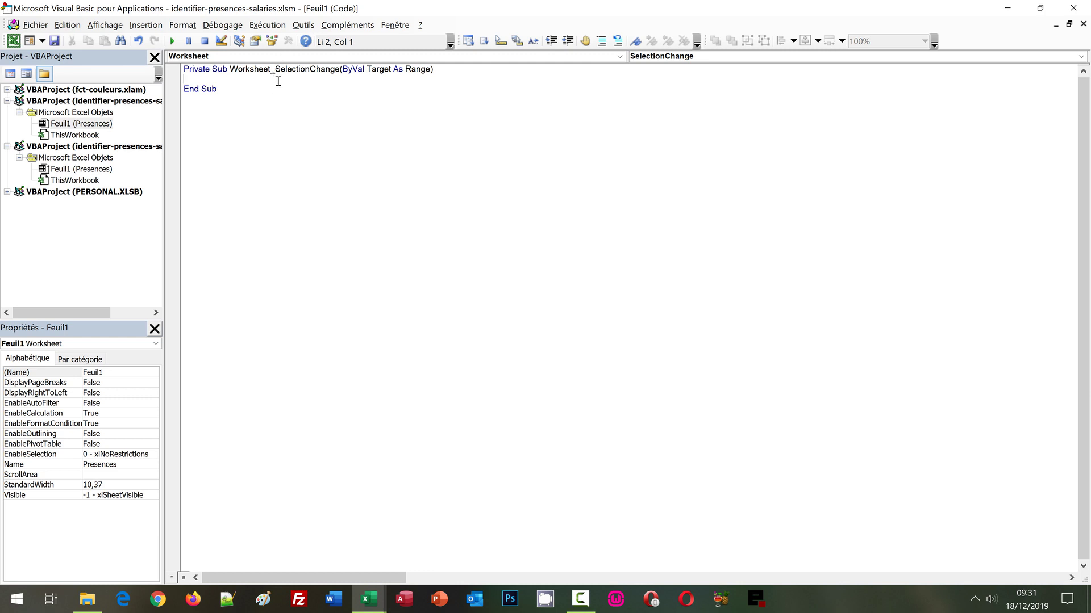
pyautogui.write('A')
pyautogui.write('pplication')
pyautogui.write('.')
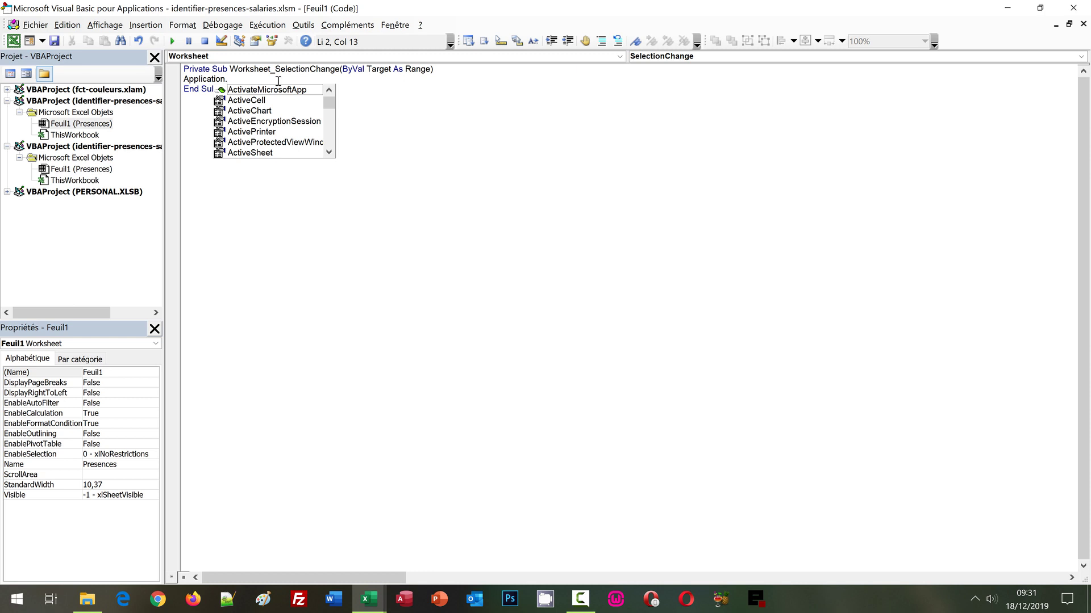
pyautogui.write('Ca')
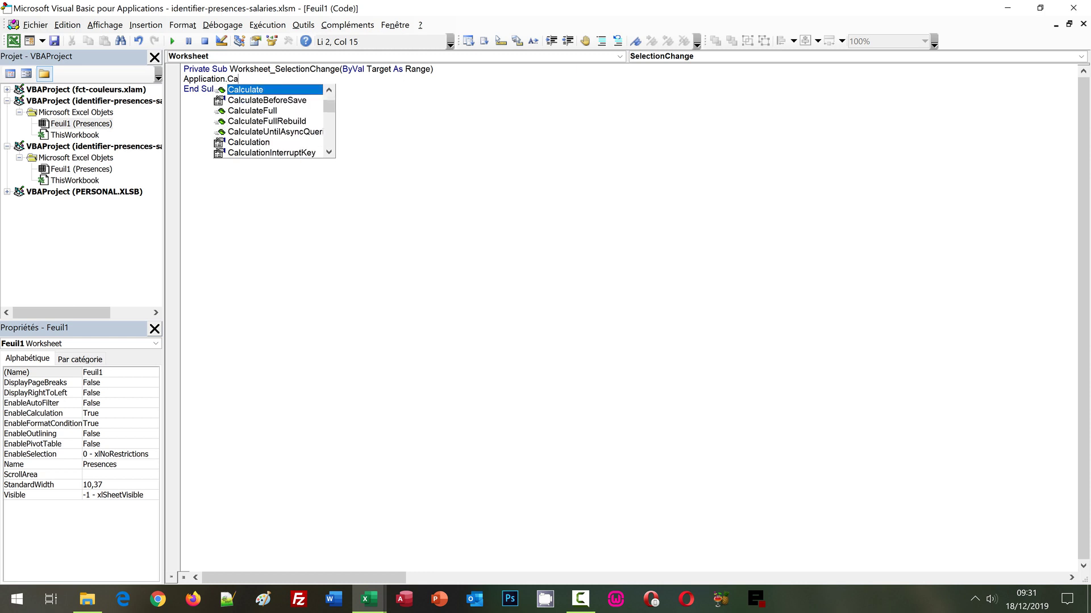
pyautogui.write('l')
pyautogui.doubleClick(249, 90)
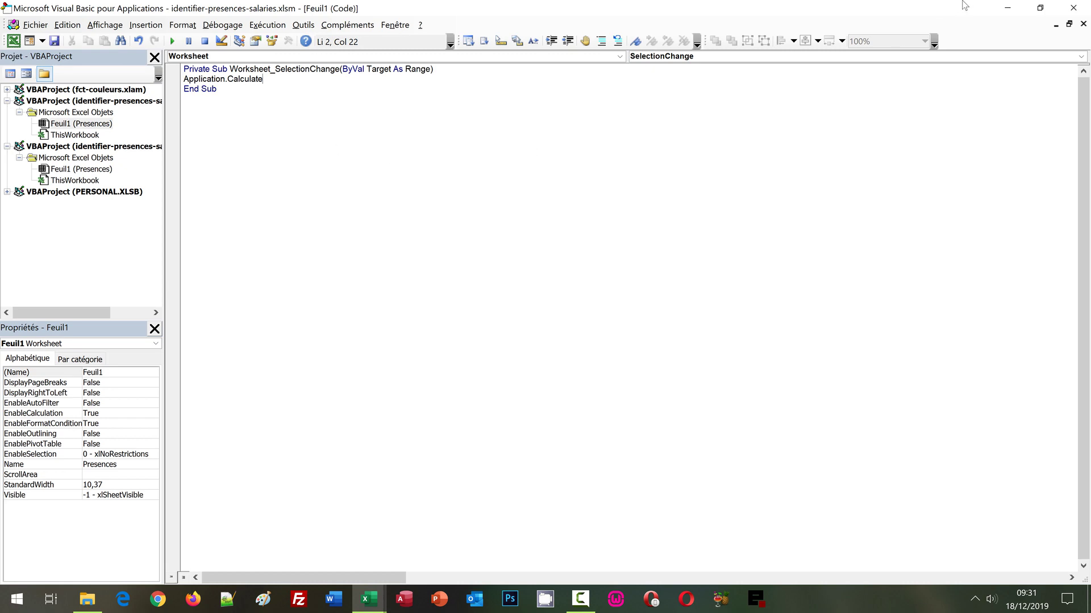
# Back in the workbook, mark an X for an employee on day 16, check day 17's date, and select AH4.
pyautogui.click(1081, 13)
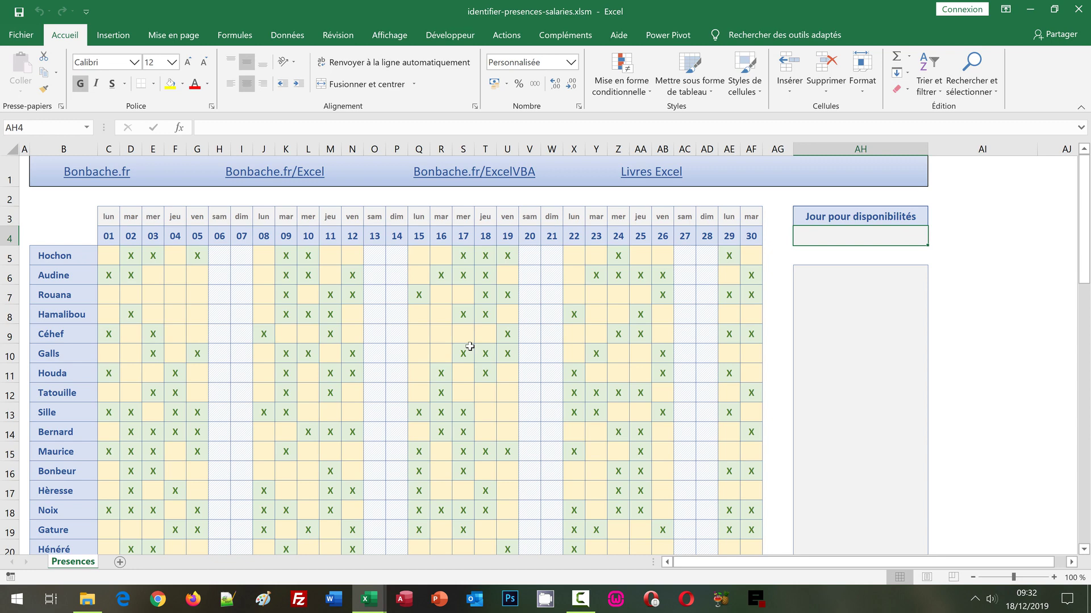
pyautogui.click(442, 277)
pyautogui.click(904, 242)
pyautogui.click(465, 235)
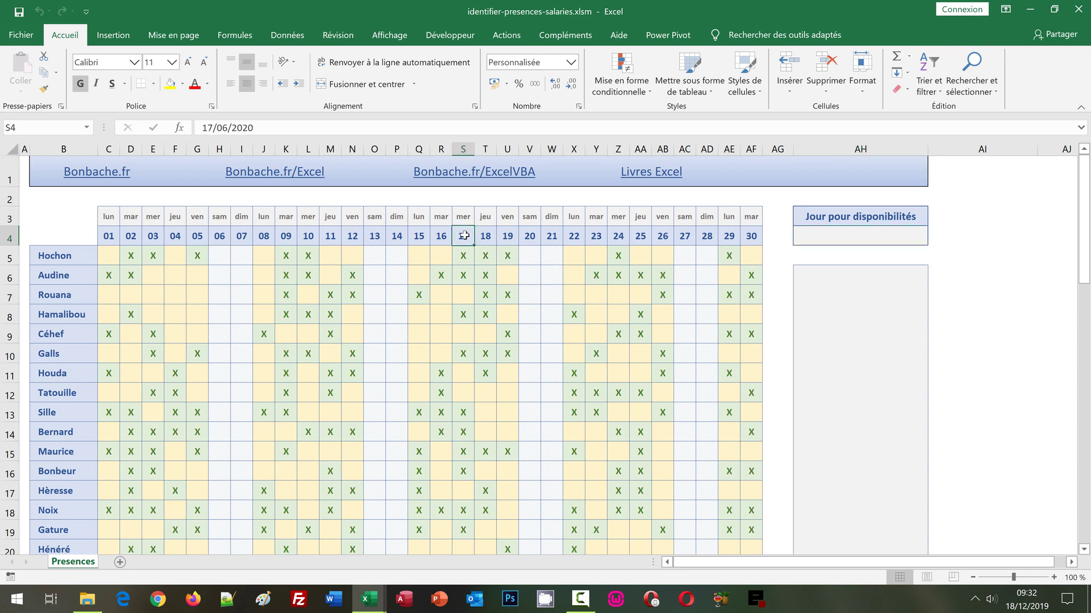
pyautogui.click(819, 237)
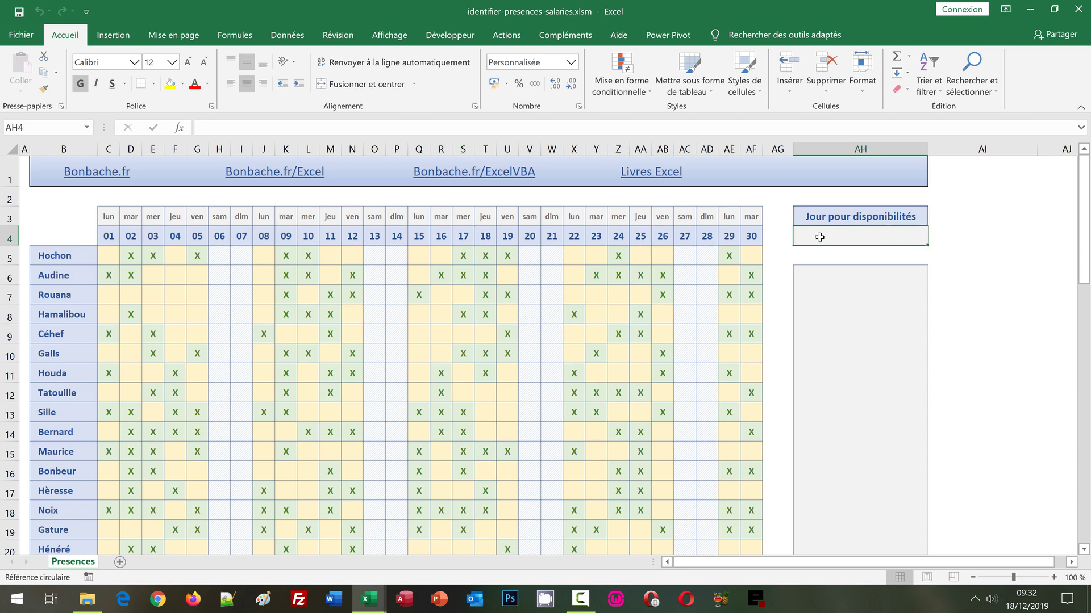
# Enter =INDIRECT(ADRESSE(4;CELLULE("colonne"))) in AH4.
pyautogui.write('=')
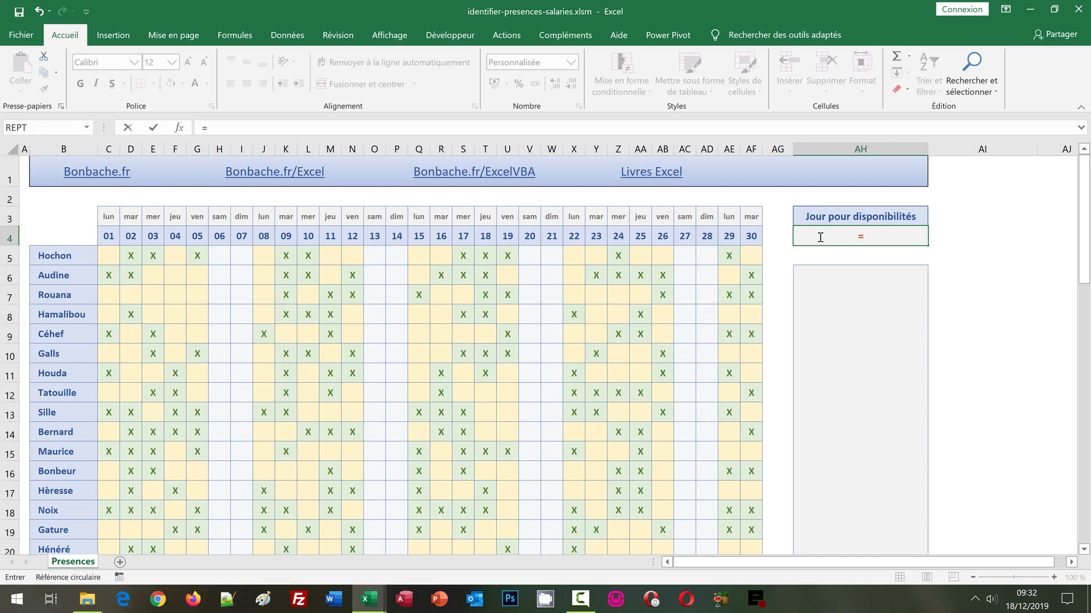
pyautogui.write('Indirect')
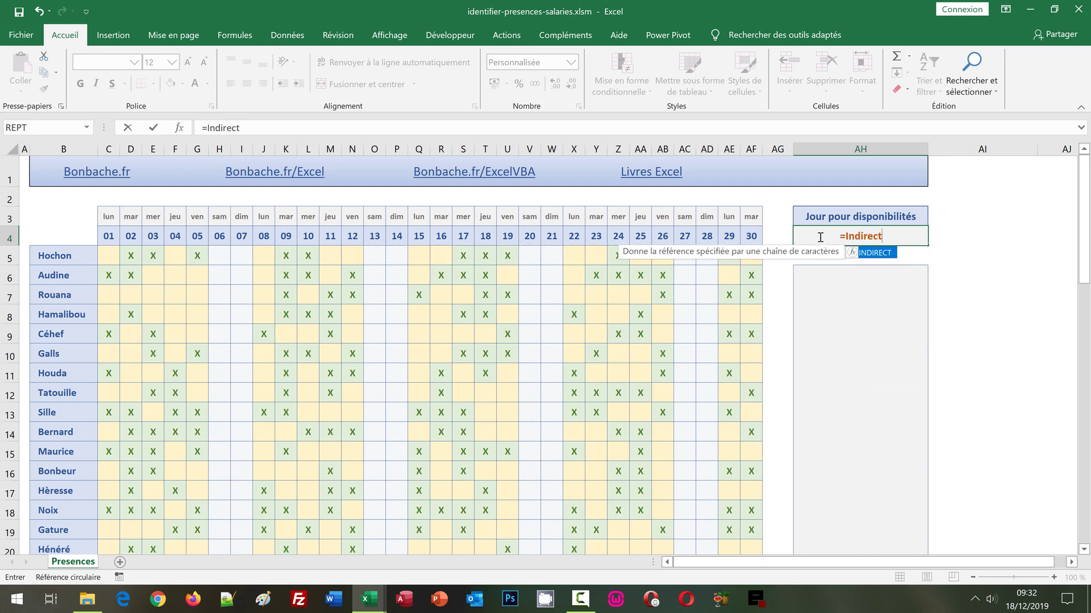
pyautogui.write('(')
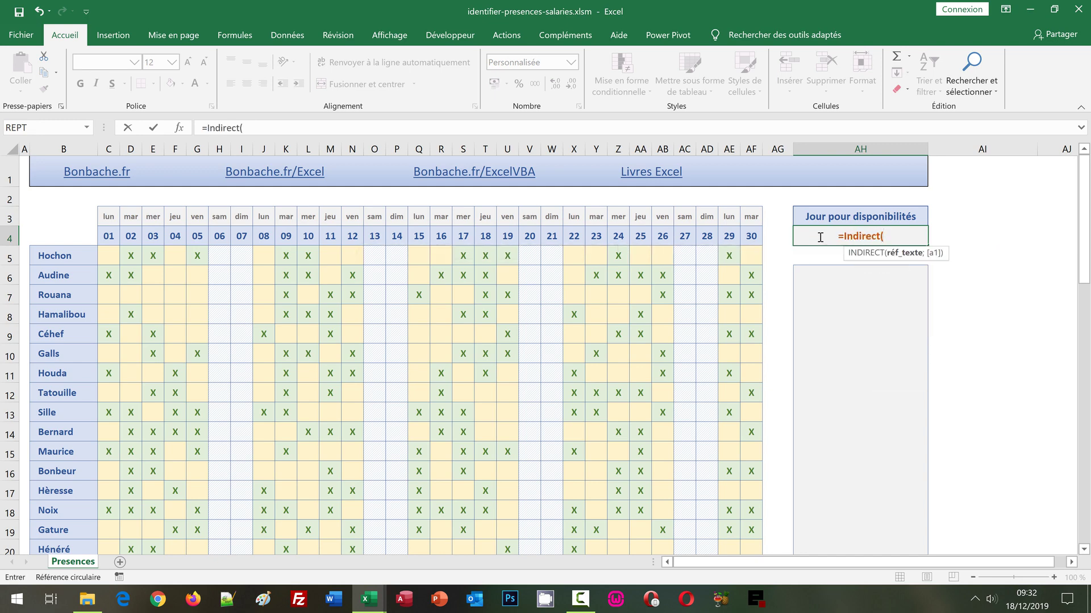
pyautogui.write('A')
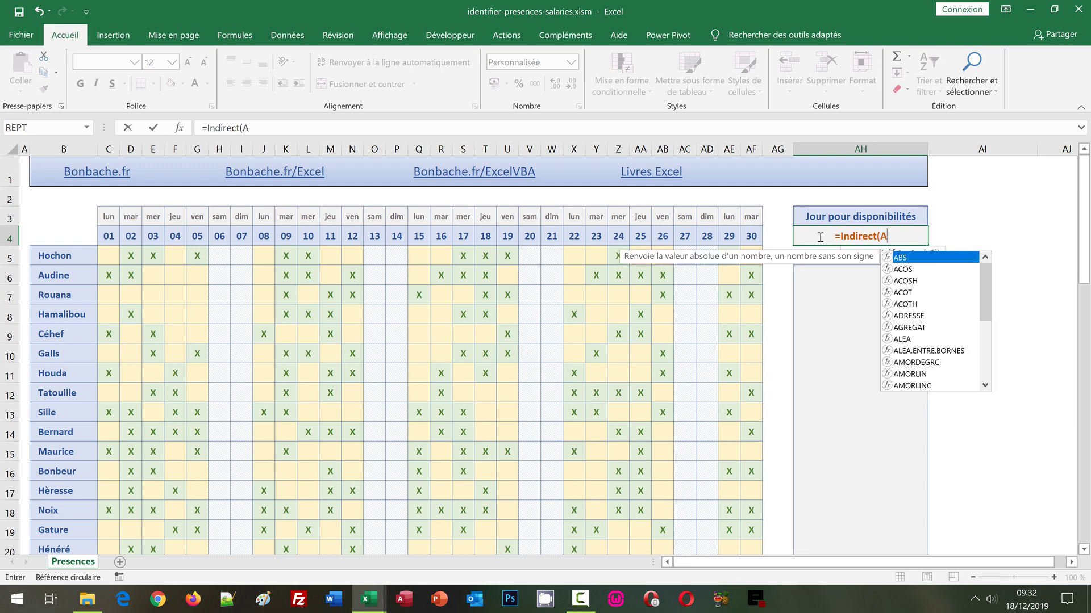
pyautogui.write('dresse')
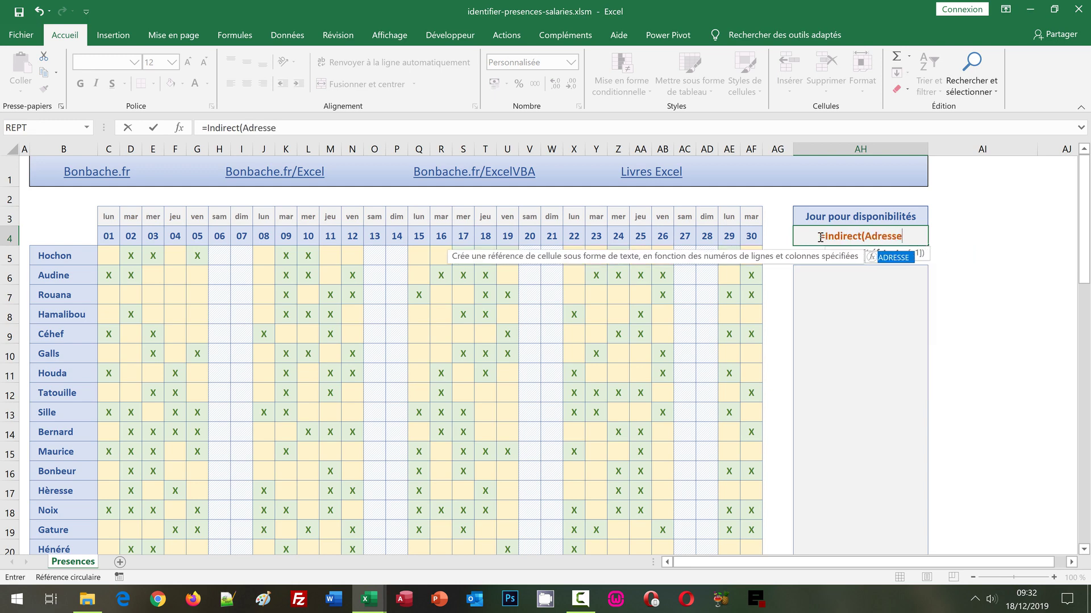
pyautogui.write('(')
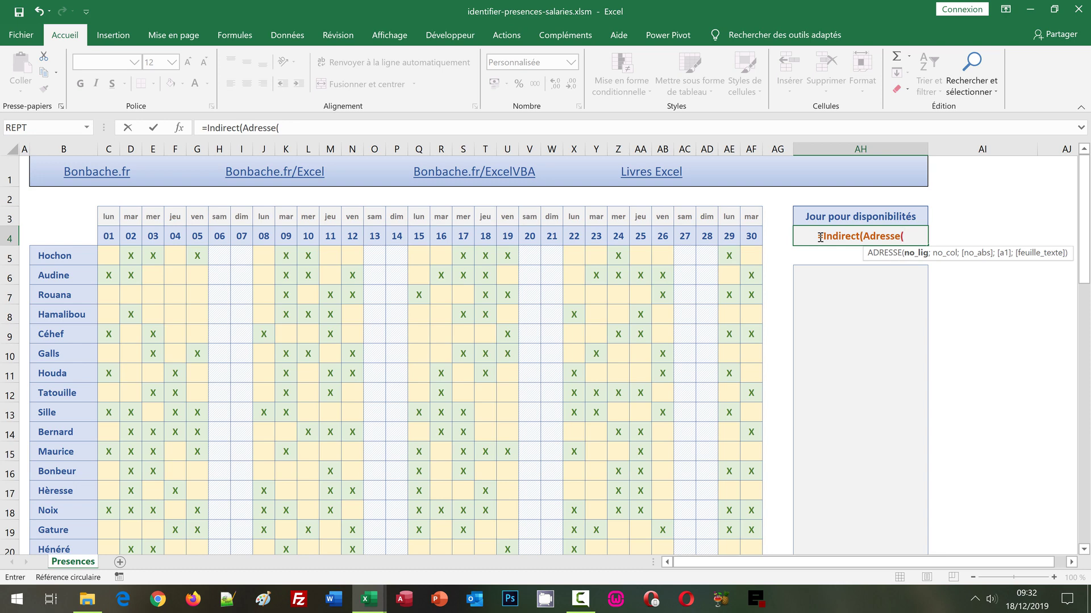
pyautogui.write('4')
pyautogui.write(';')
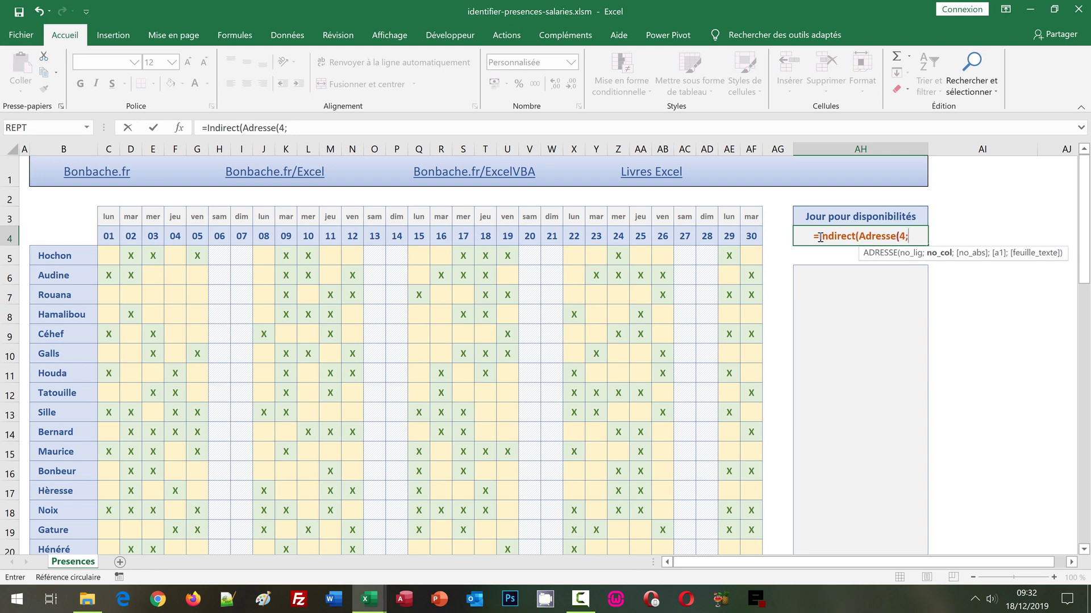
pyautogui.write('Cellule')
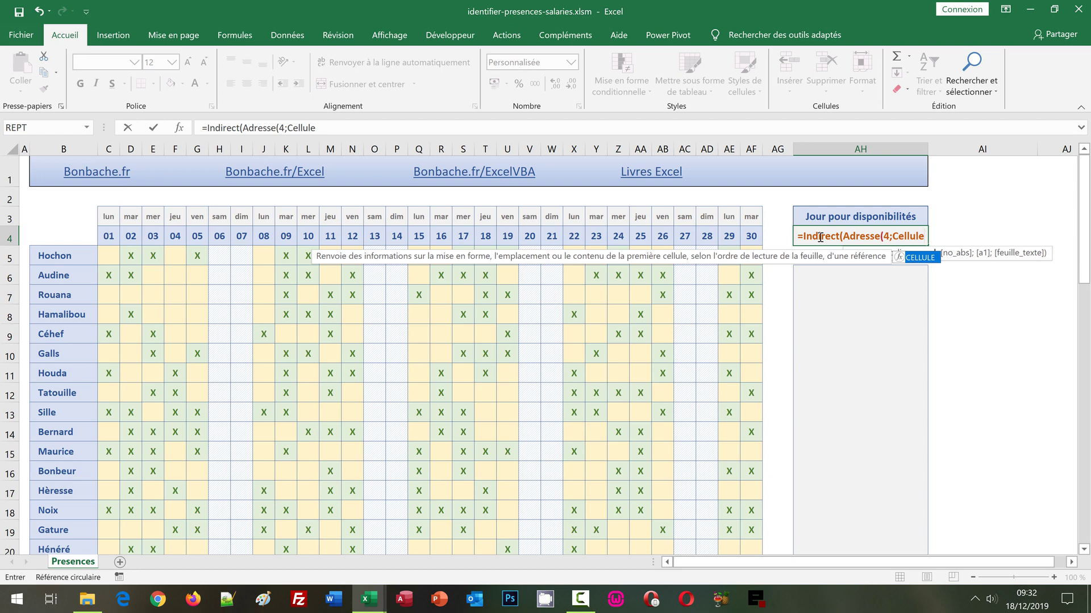
pyautogui.write('(')
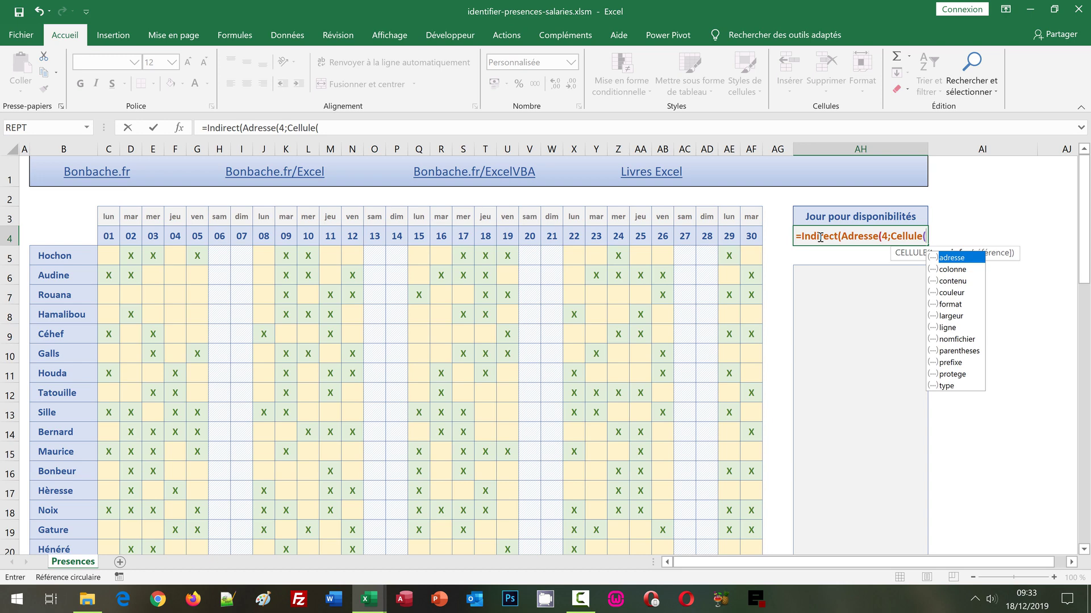
pyautogui.write('"')
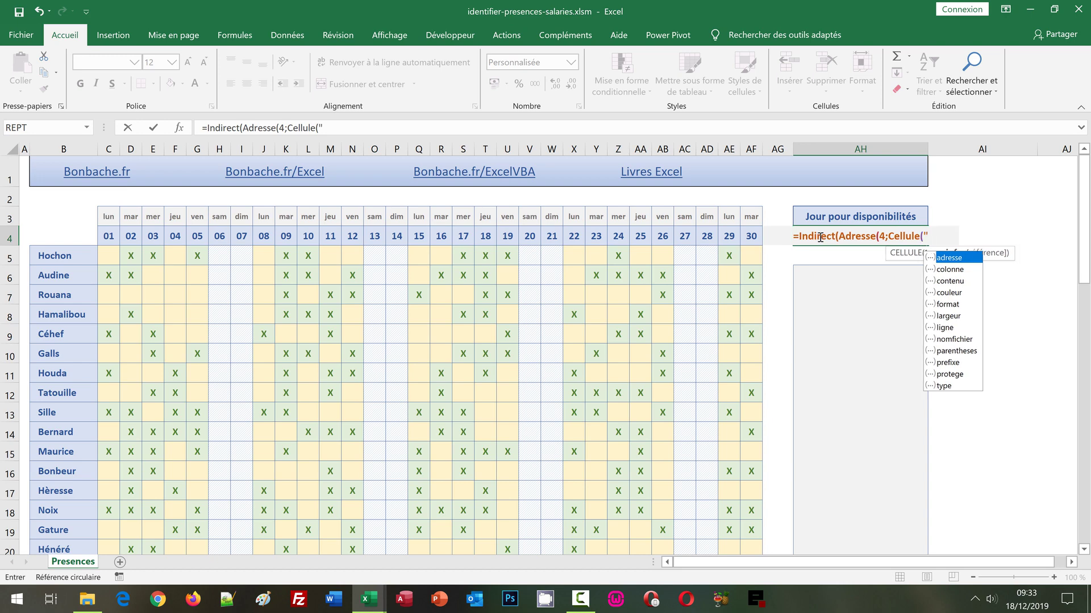
pyautogui.write('colonne')
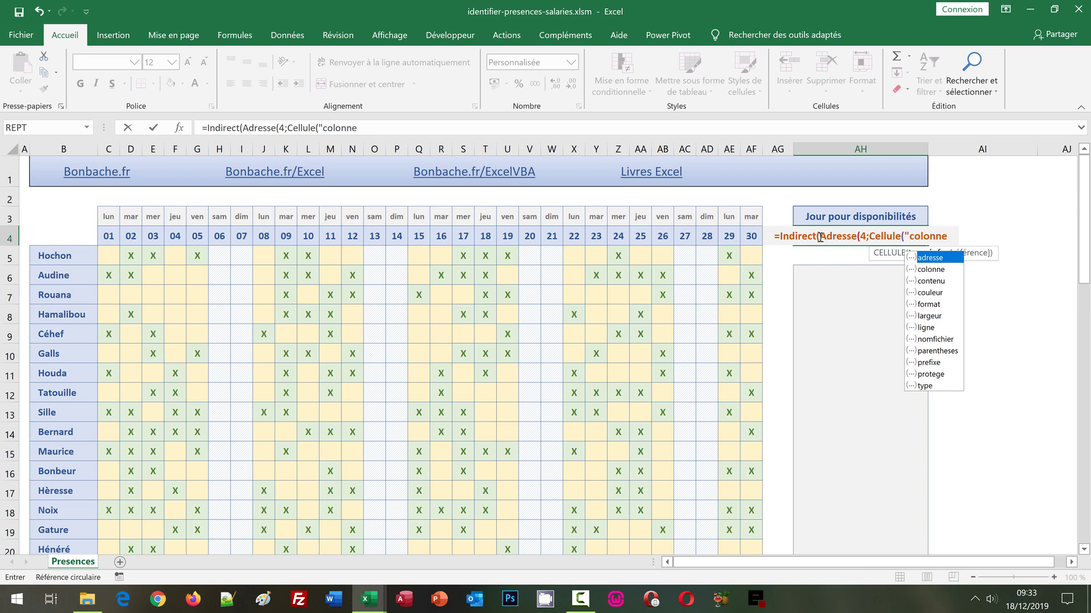
pyautogui.write('"')
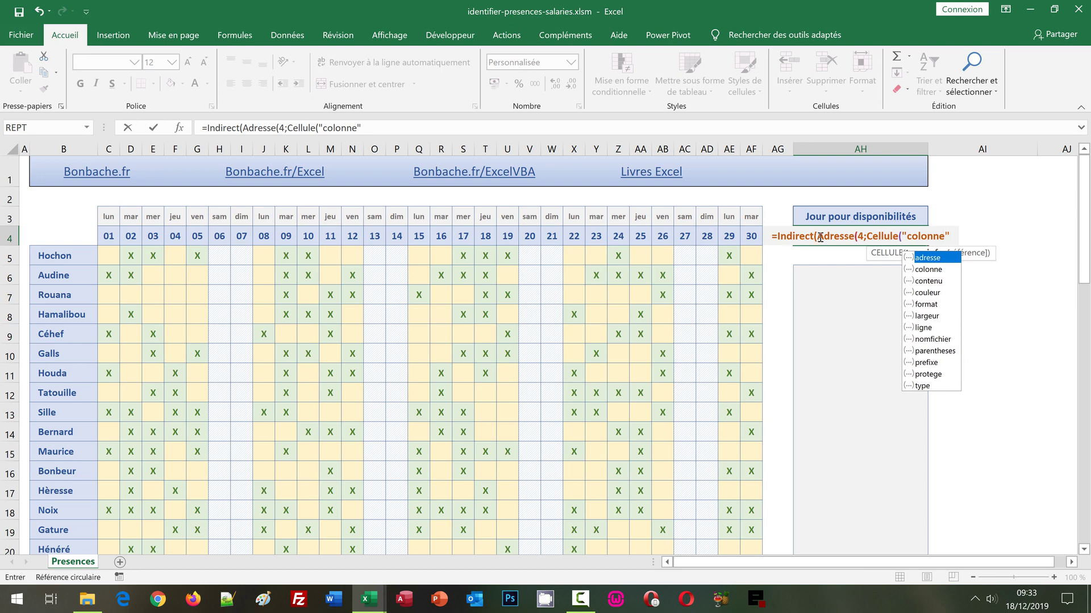
pyautogui.write(')))')
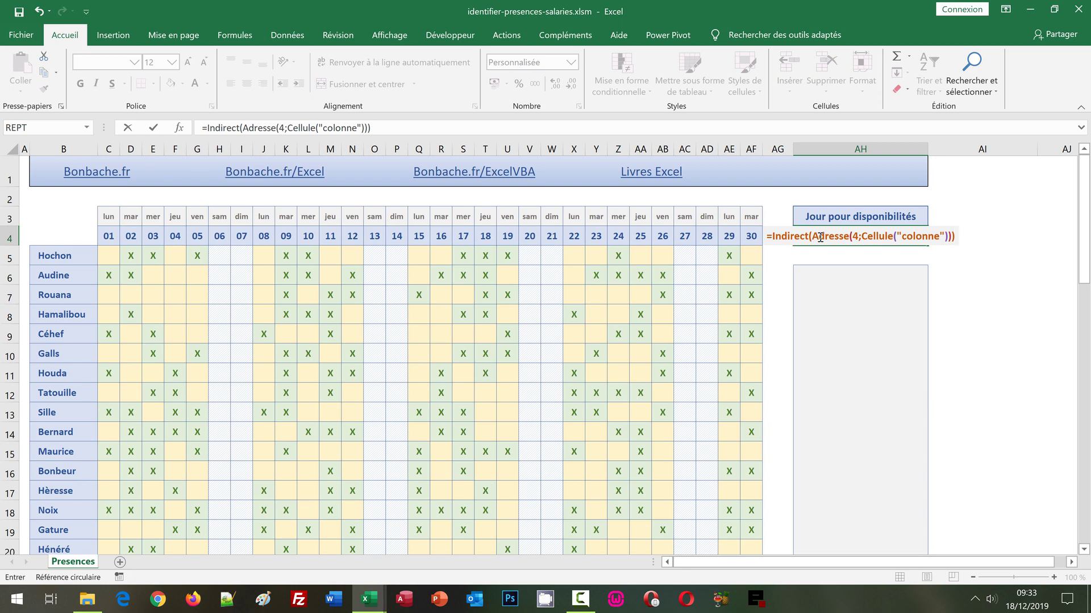
pyautogui.press('Return')
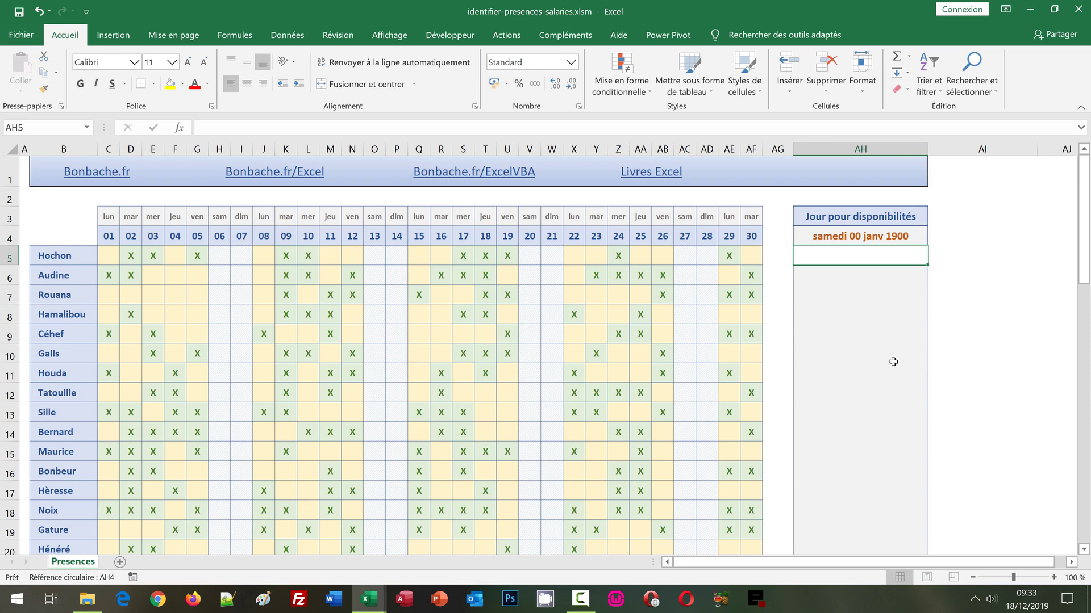
# Review AH4's formula, then select day 17 cells so AH4 shows mercredi 17 juin 2020.
pyautogui.click(829, 237)
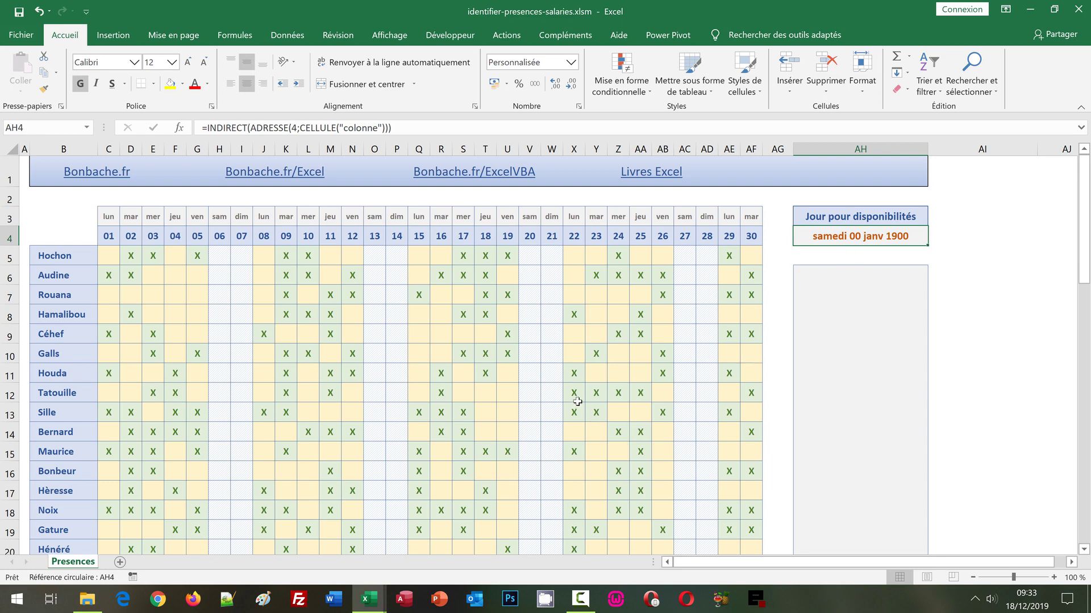
pyautogui.click(463, 279)
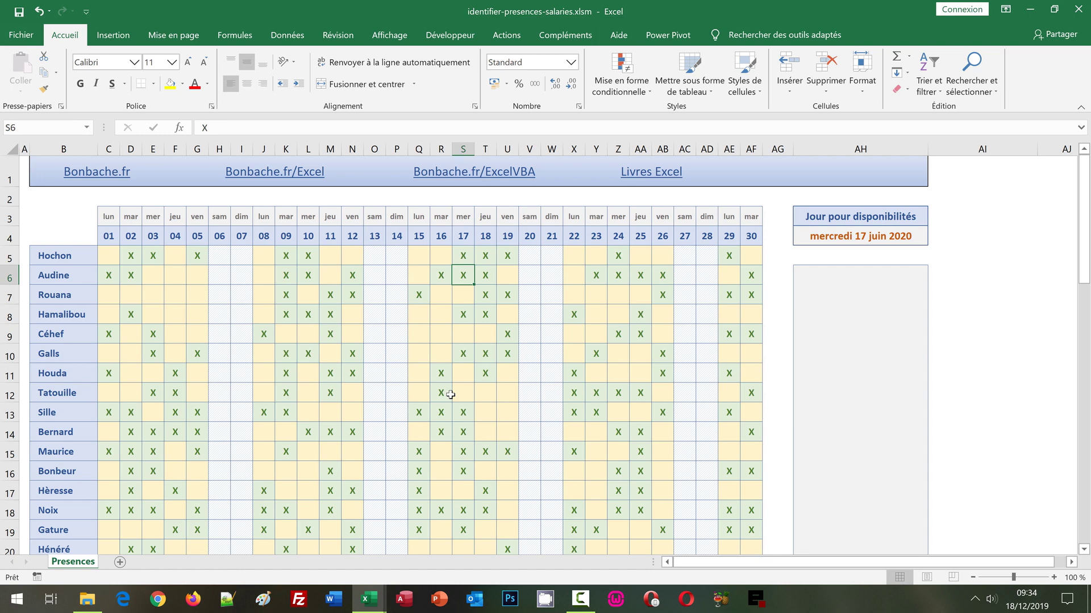
pyautogui.click(462, 256)
# Open the Name Manager from the Formules tab to see nom referring to Presences!$B$5:$B$60.
pyautogui.click(235, 36)
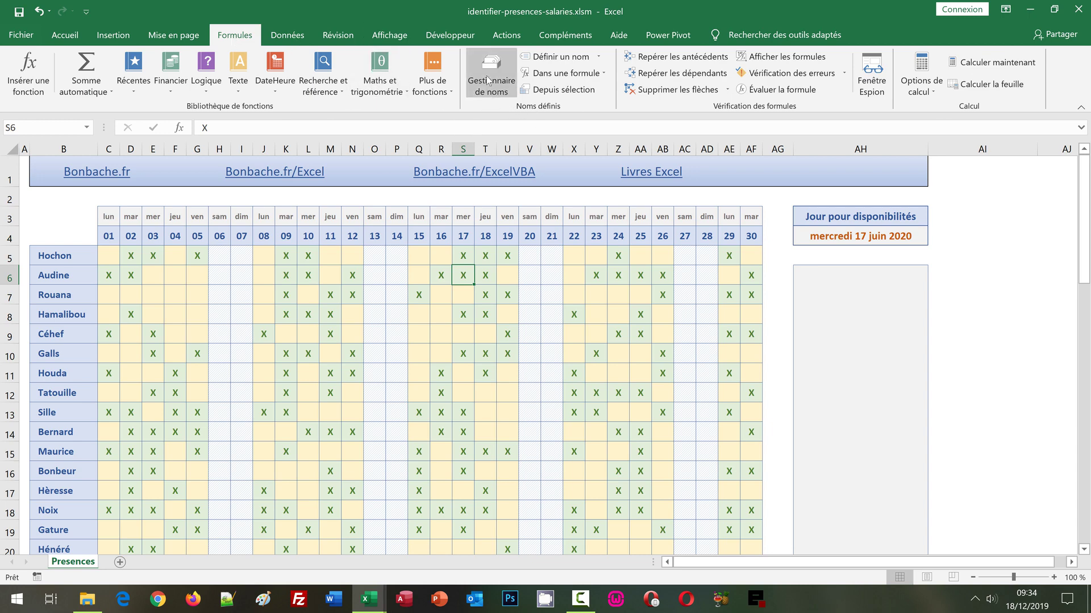
pyautogui.click(487, 80)
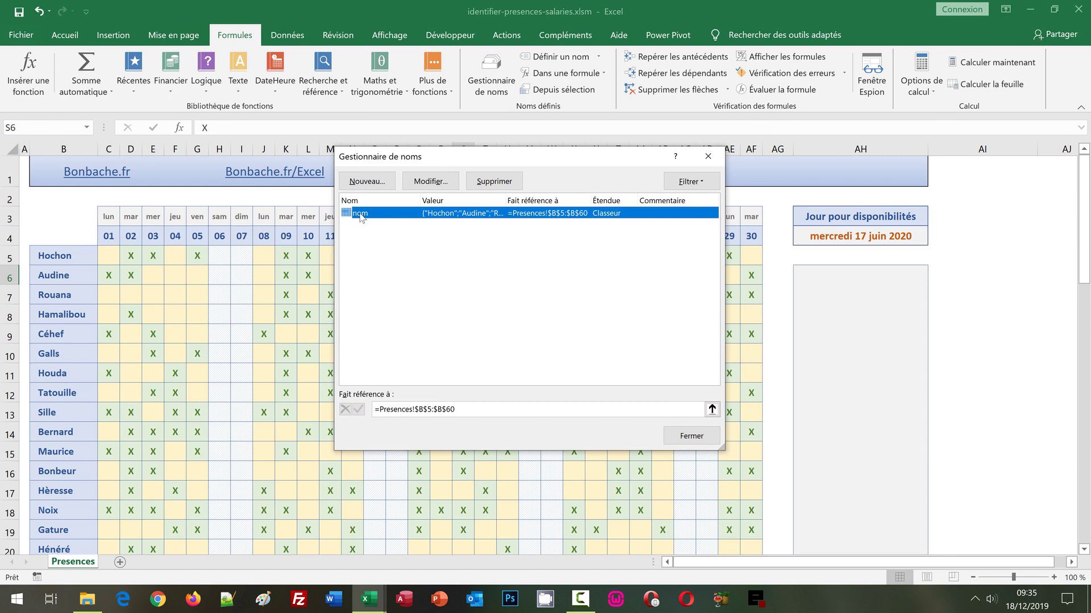
# Start a new name called Cible, enlarge the dialog and clear its old Presences!$S$6 reference.
pyautogui.click(370, 182)
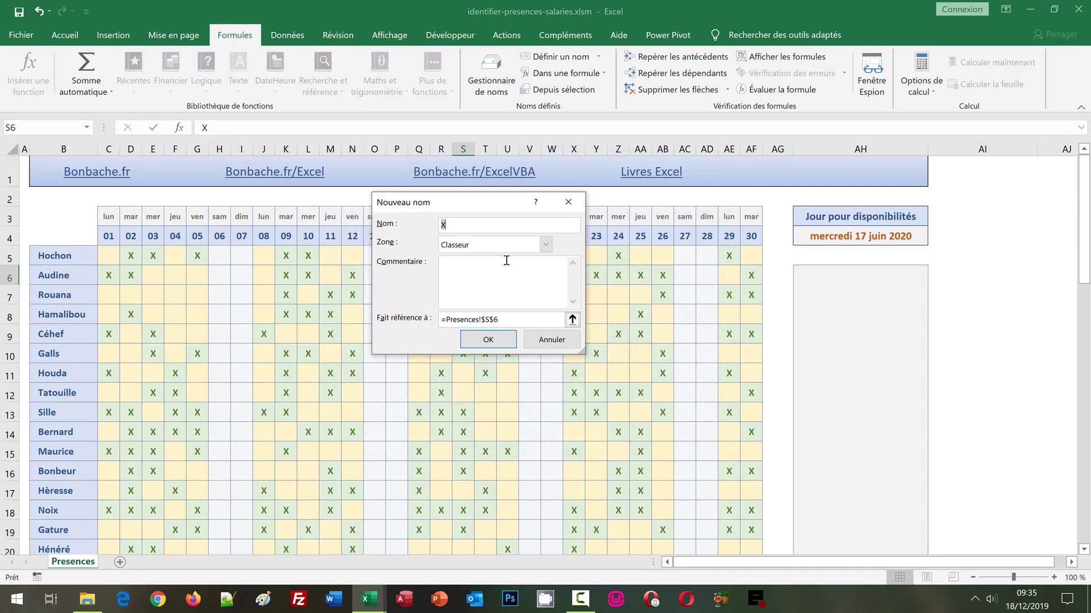
pyautogui.write('Cibl')
pyautogui.write('e')
pyautogui.moveTo(580, 351); pyautogui.dragTo(722, 390)
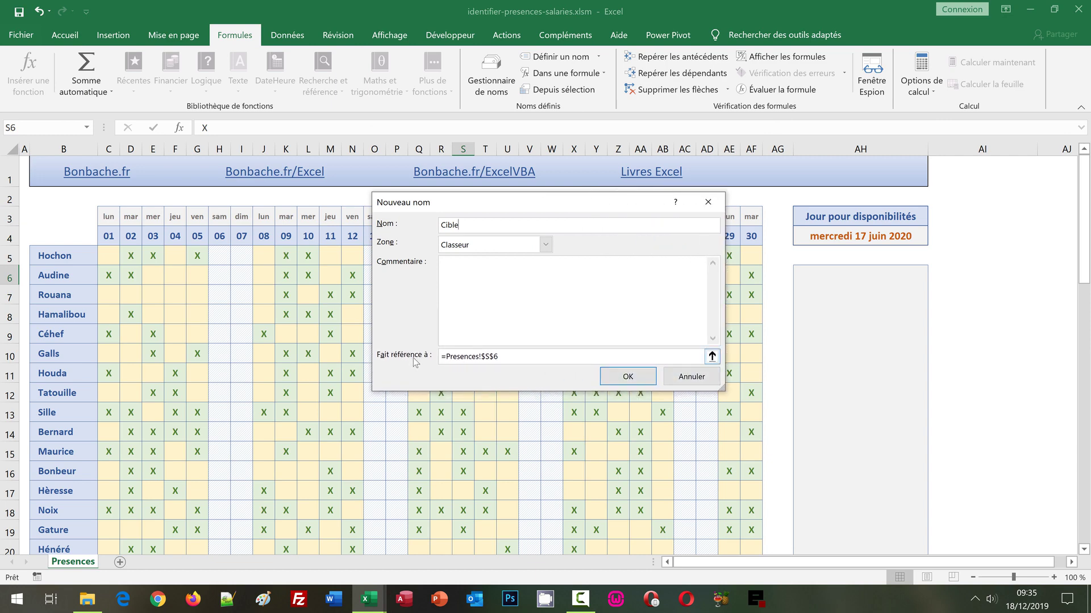
pyautogui.click(447, 358)
pyautogui.doubleClick(512, 357)
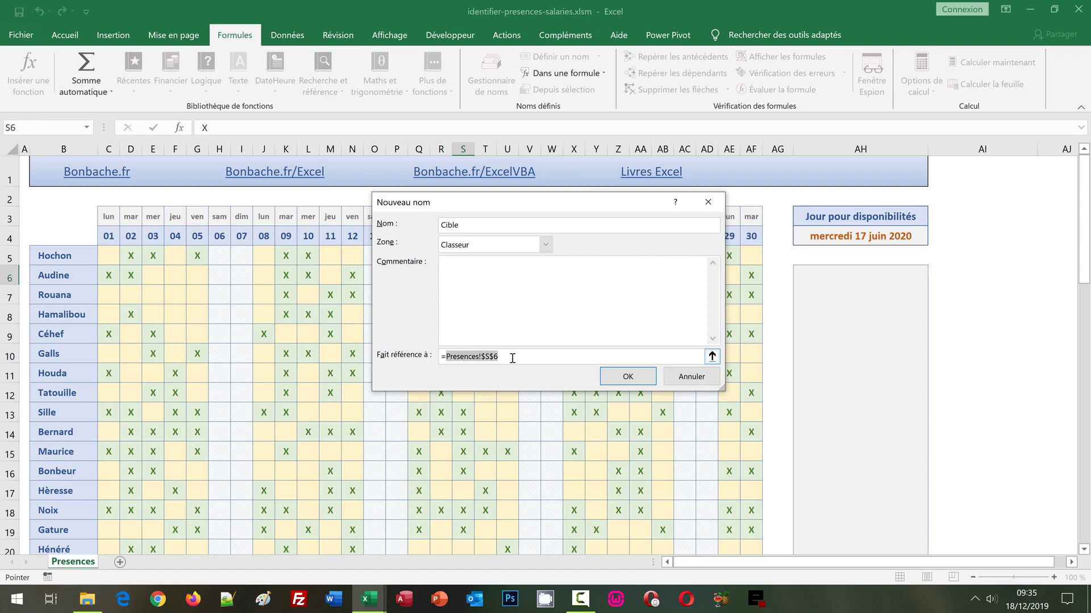
pyautogui.press('BackSpace')
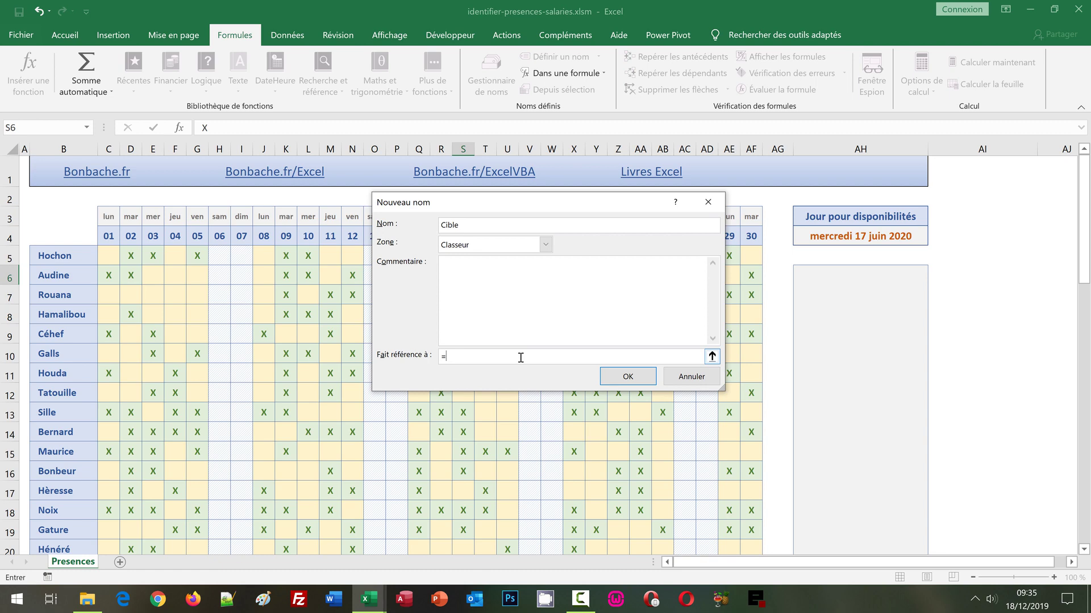
# Make Cible refer to =Decaler(Presences!$C$5;Presences!$AH$4-Presences!$C$4;nbval(nom)).
pyautogui.write('Decaler')
pyautogui.write('(')
pyautogui.click(110, 255)
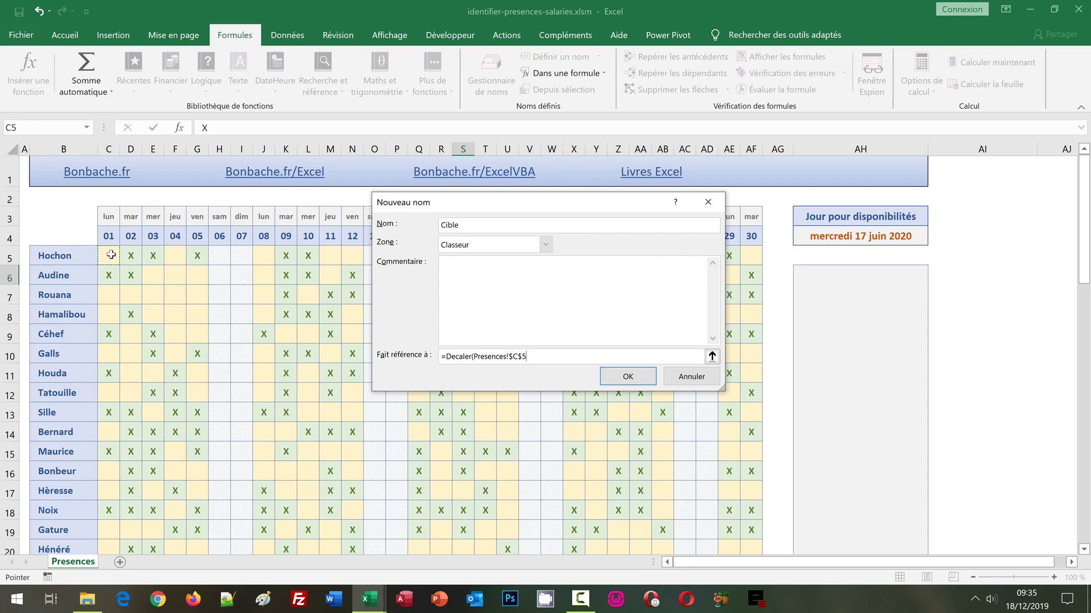
pyautogui.write(';;')
pyautogui.click(835, 236)
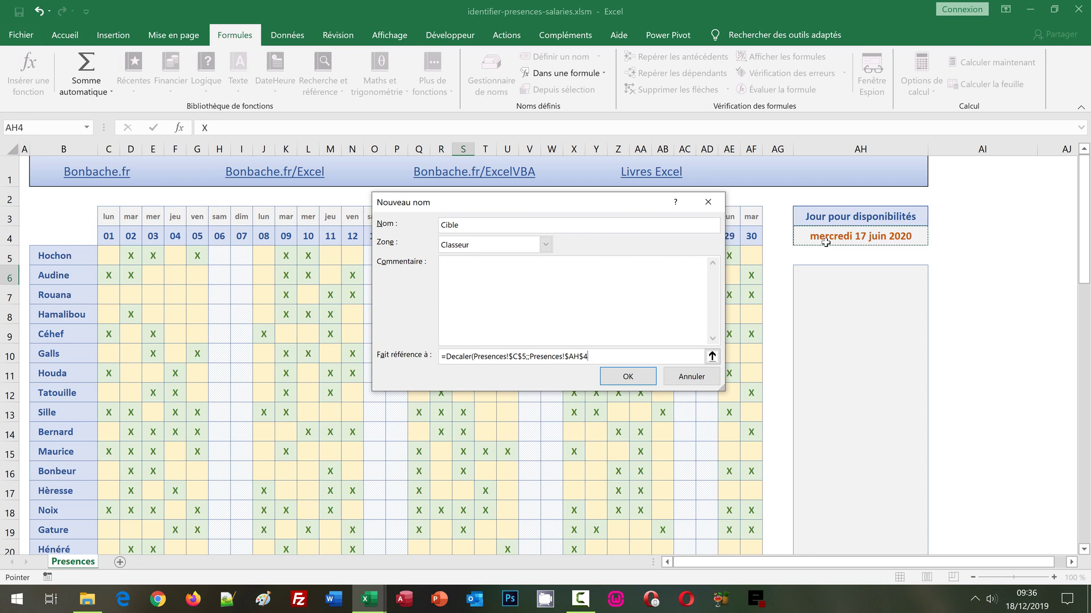
pyautogui.write('-')
pyautogui.click(108, 238)
pyautogui.write(';')
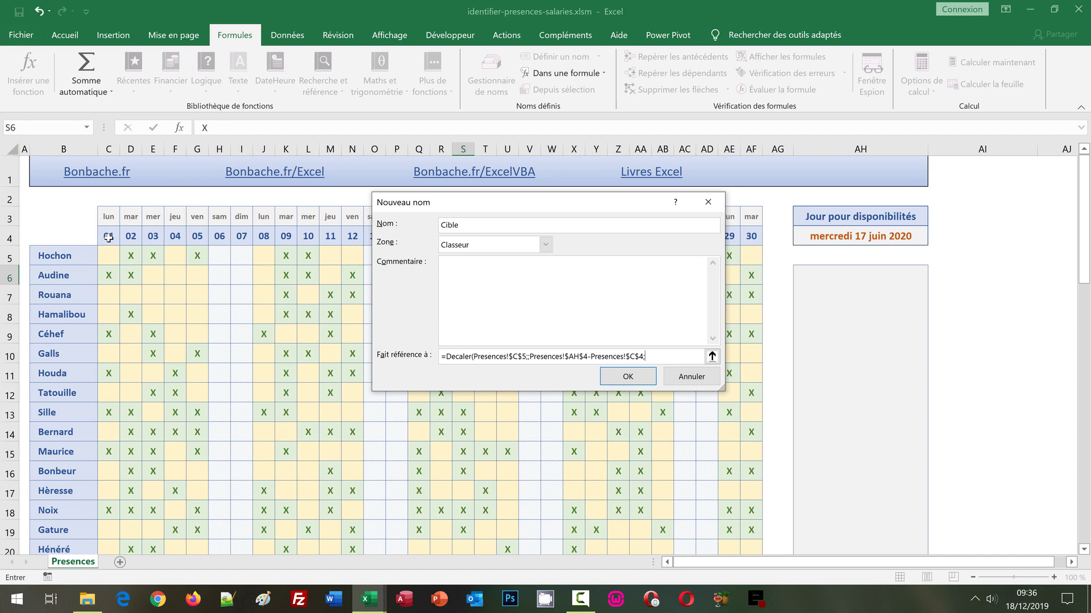
pyautogui.write('n')
pyautogui.write('bval(')
pyautogui.write('nom')
pyautogui.write('))')
# Confirm the Cible name and close the Gestionnaire de noms.
pyautogui.click(626, 377)
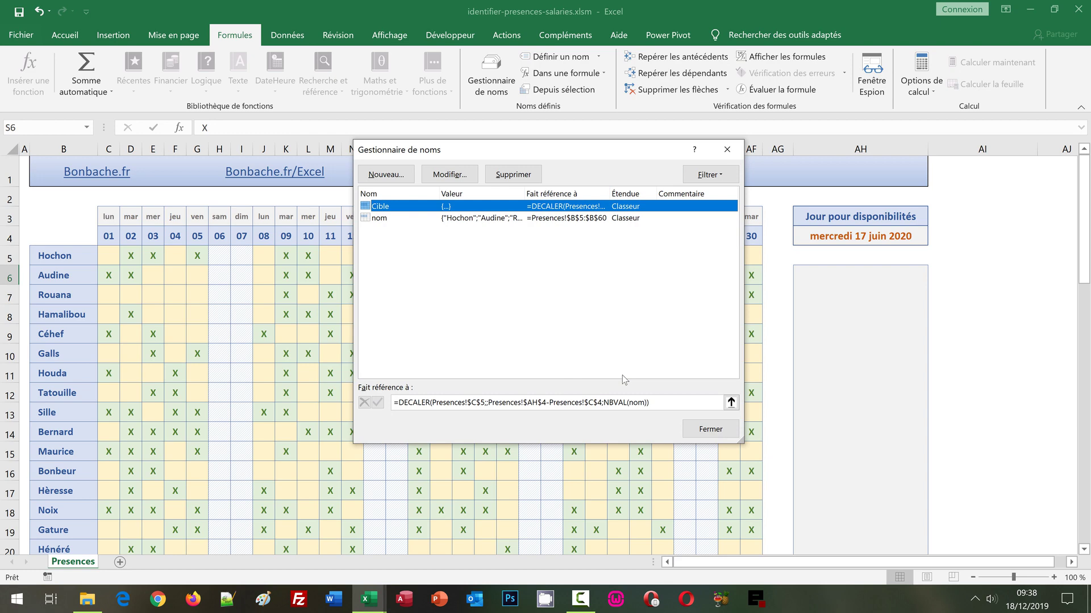
pyautogui.click(705, 433)
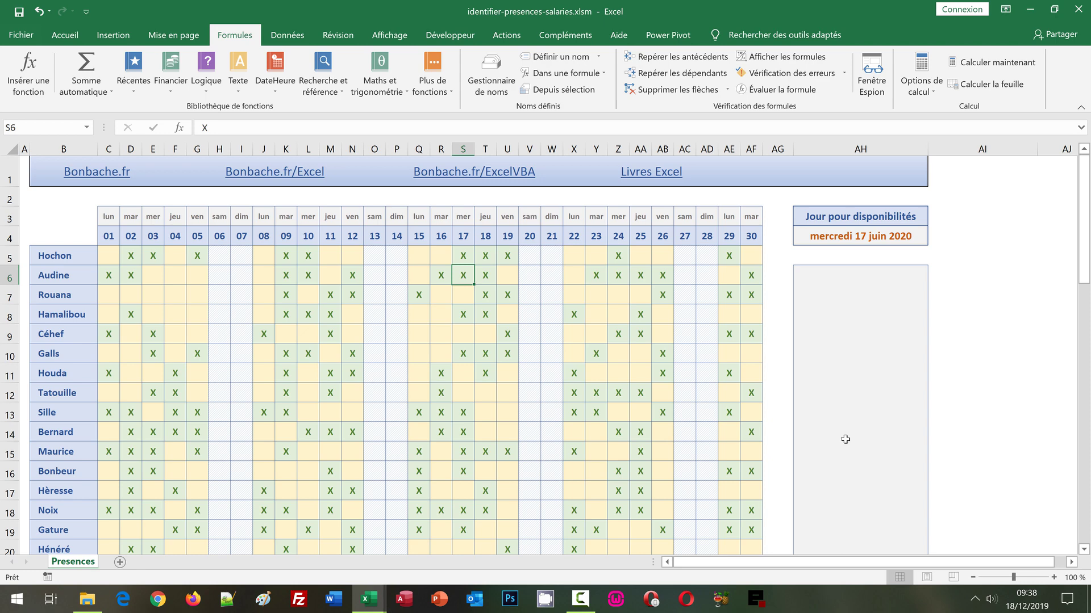
# Select AH6 down to AH60 as the available-employees results range.
pyautogui.click(841, 272)
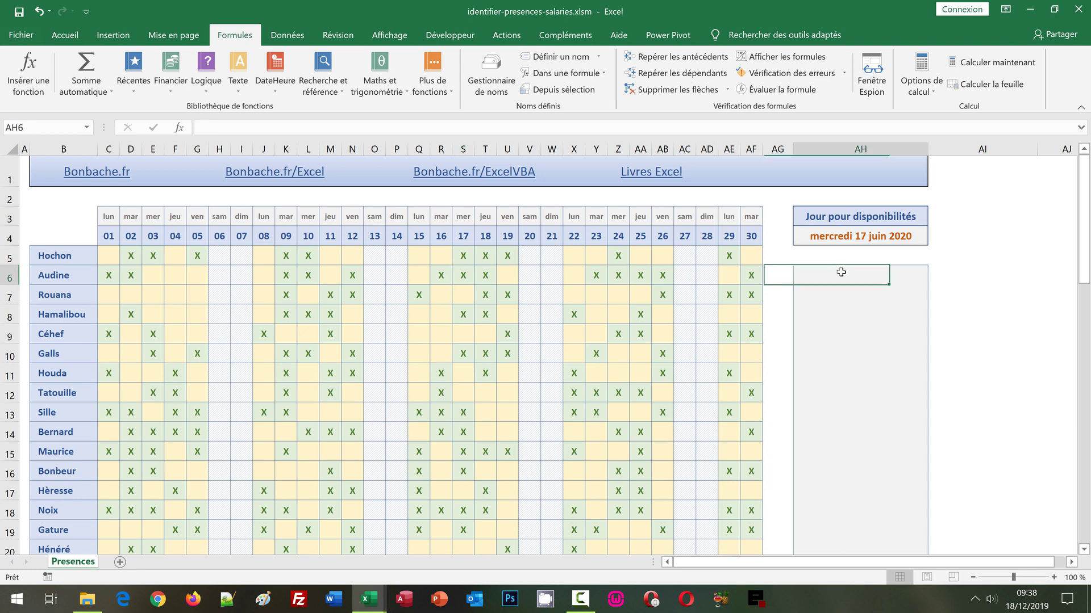
pyautogui.click(1086, 522)
pyautogui.click(1086, 522)
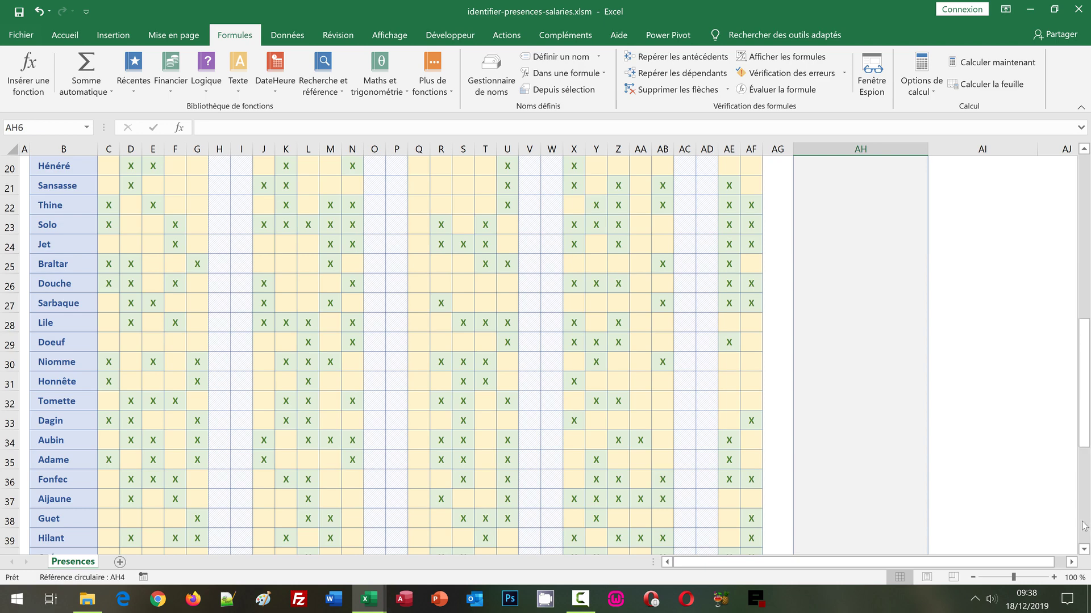
pyautogui.click(1086, 523)
pyautogui.scroll(-1, 987, 477)
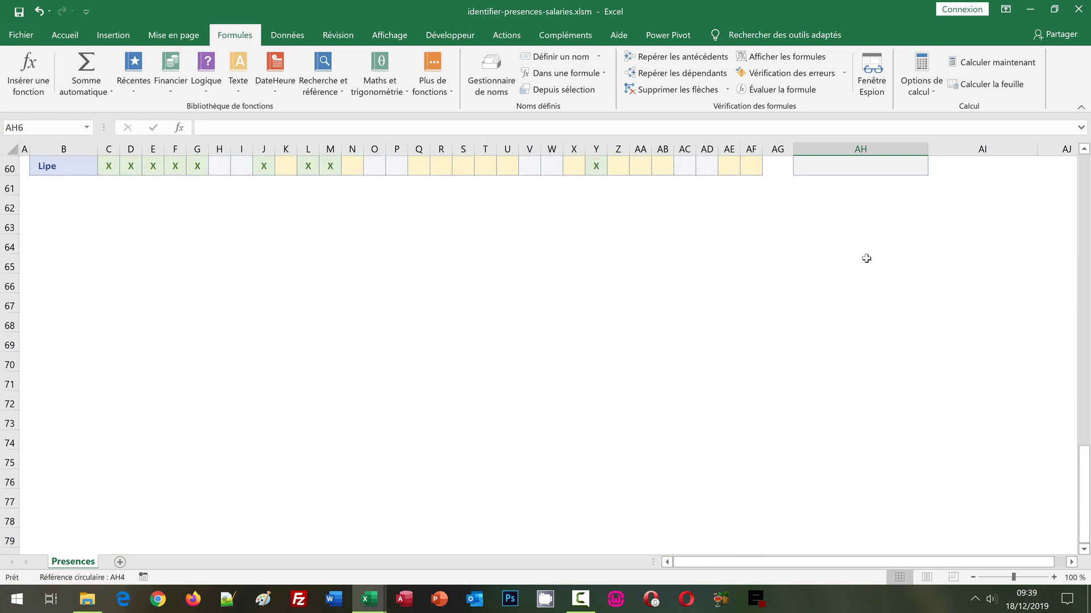
pyautogui.moveTo(859, 171); pyautogui.dragTo(1089, 193)
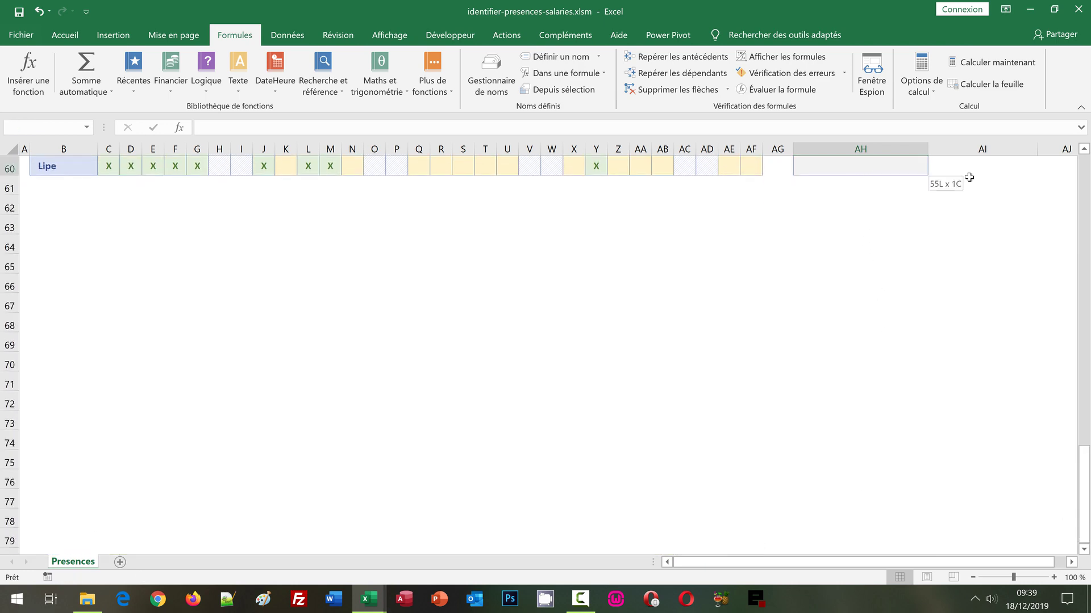
pyautogui.click(1087, 191)
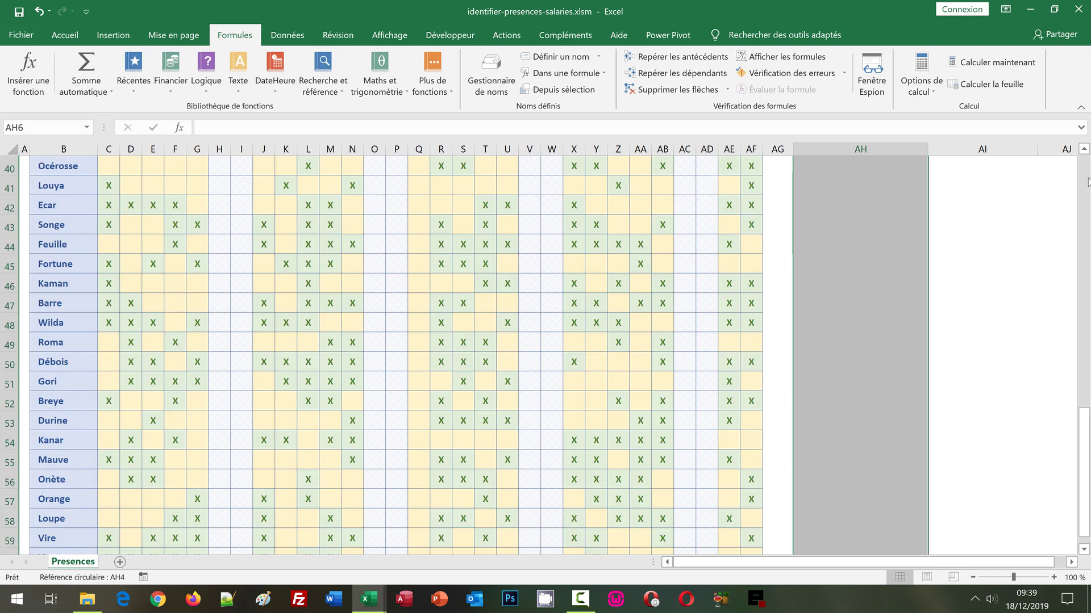
pyautogui.click(1086, 182)
pyautogui.click(1086, 183)
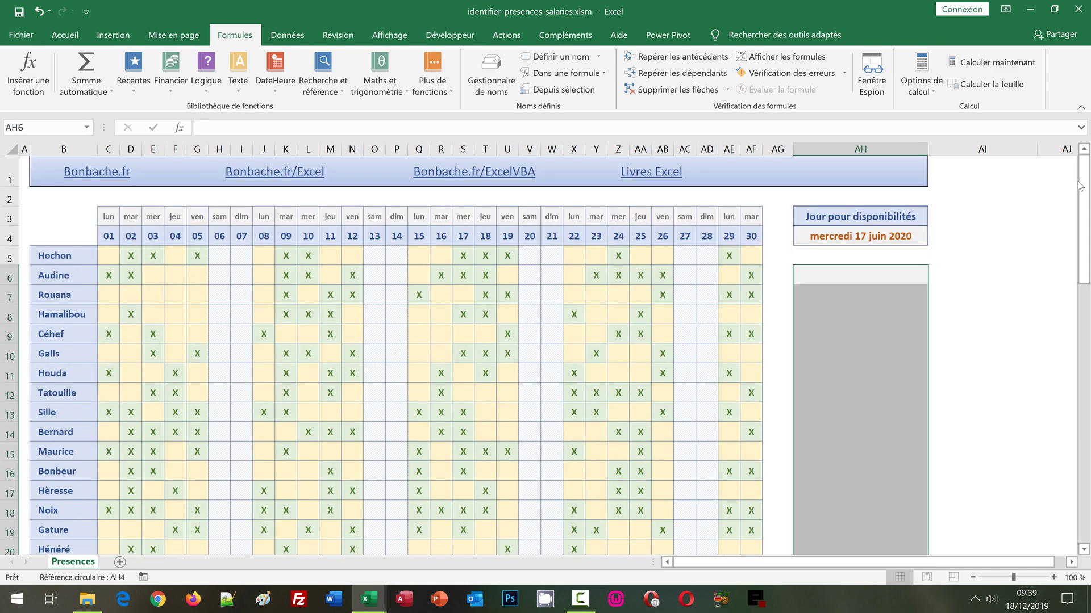
# In AH6, begin the formula =SiErreur(Index(nom;.
pyautogui.write('=')
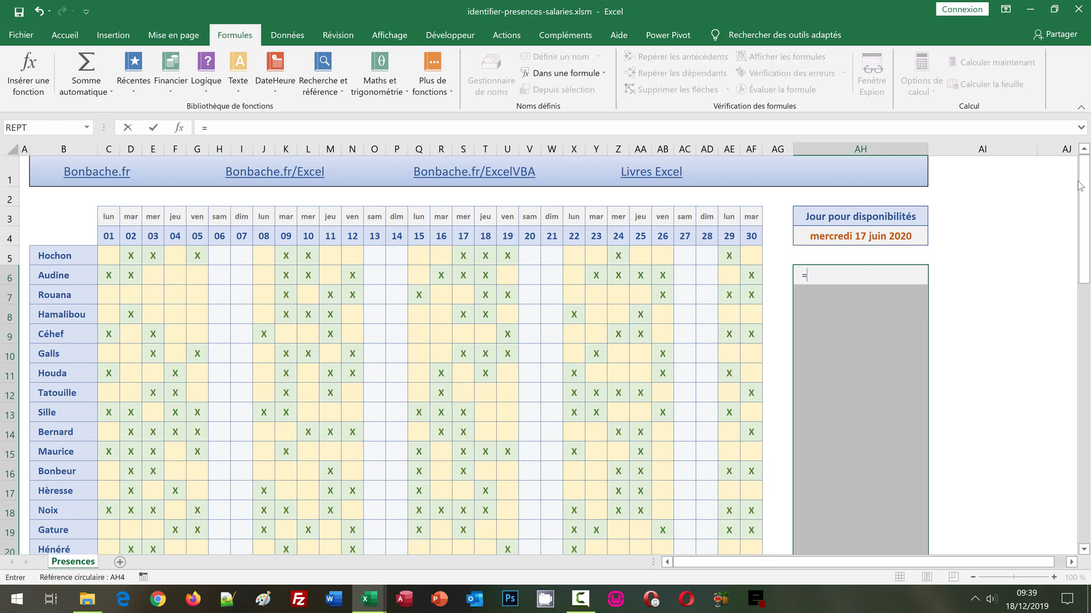
pyautogui.write('Si')
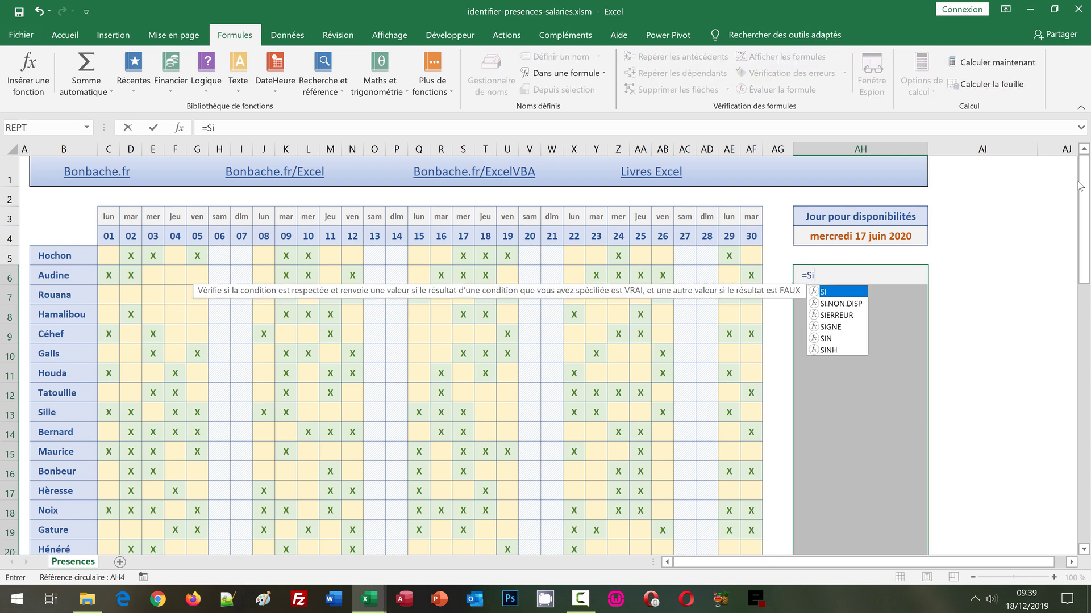
pyautogui.write('Erreur')
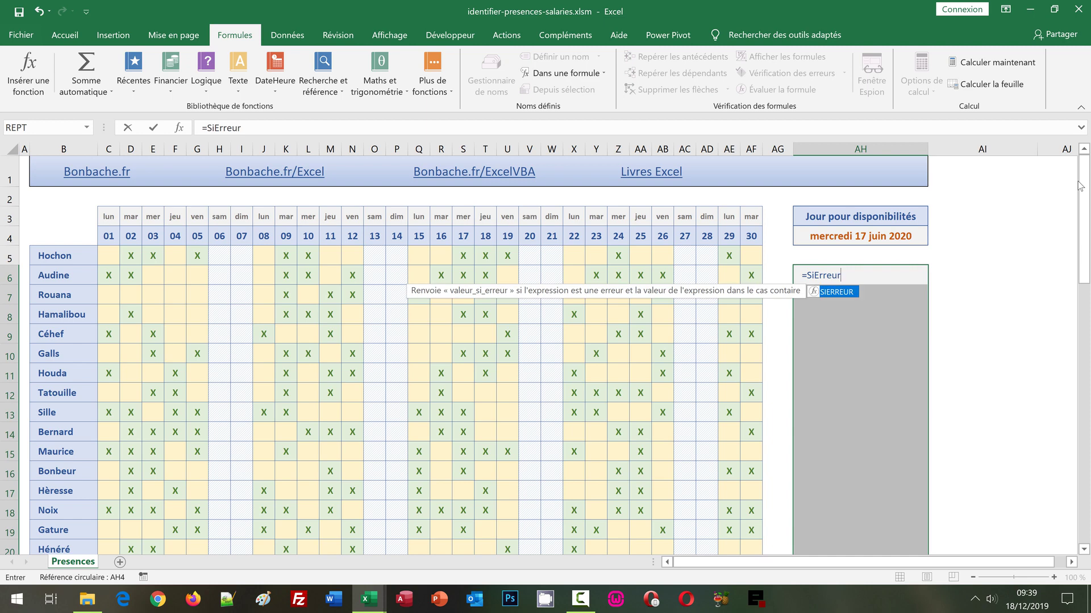
pyautogui.write('(')
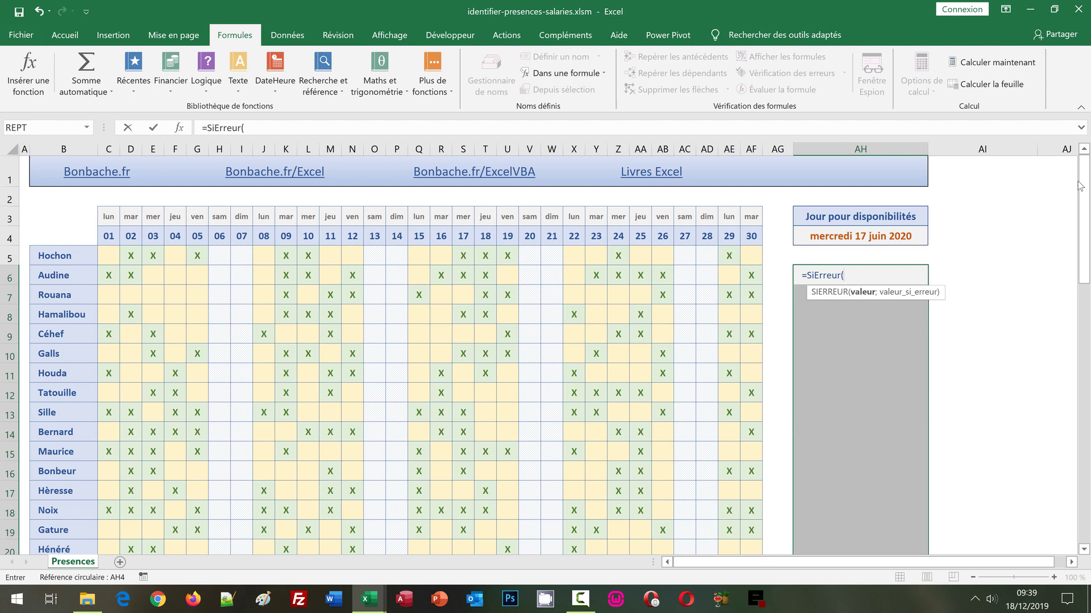
pyautogui.write('Inde')
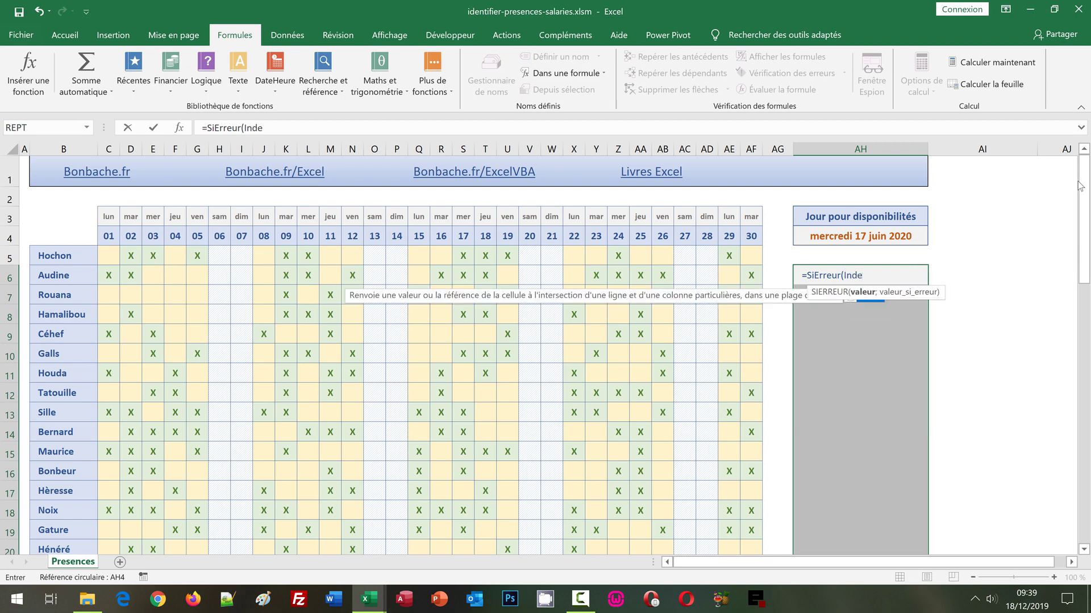
pyautogui.write('x(')
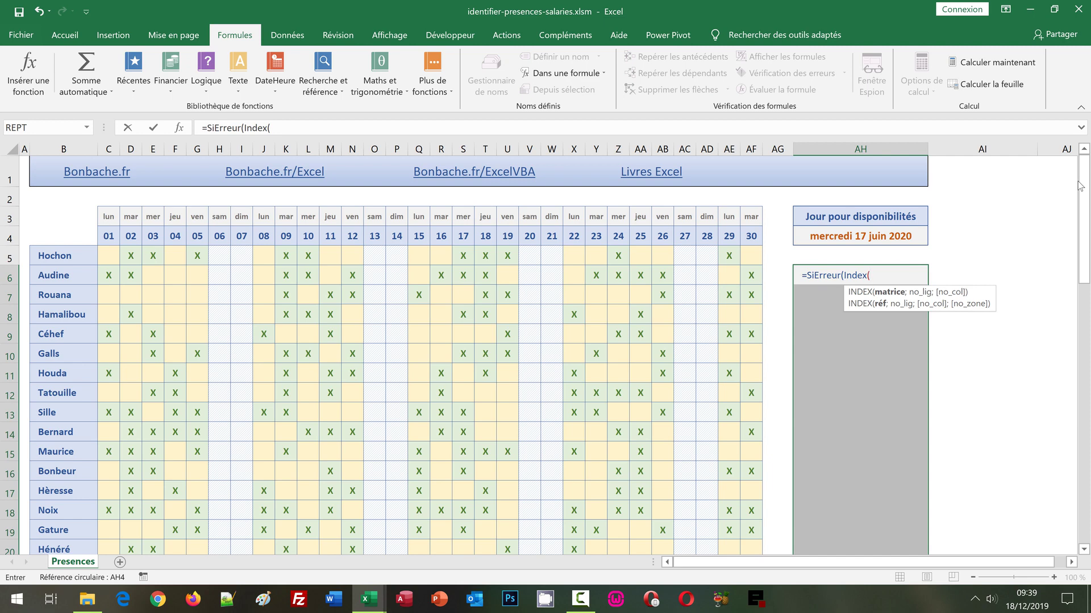
pyautogui.write('nom')
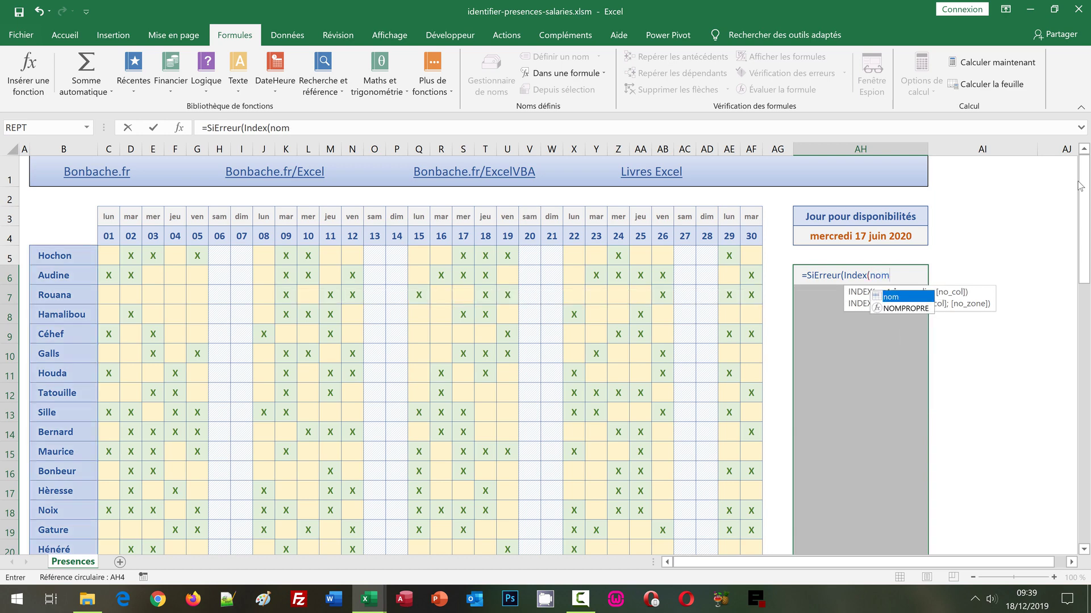
pyautogui.write(';')
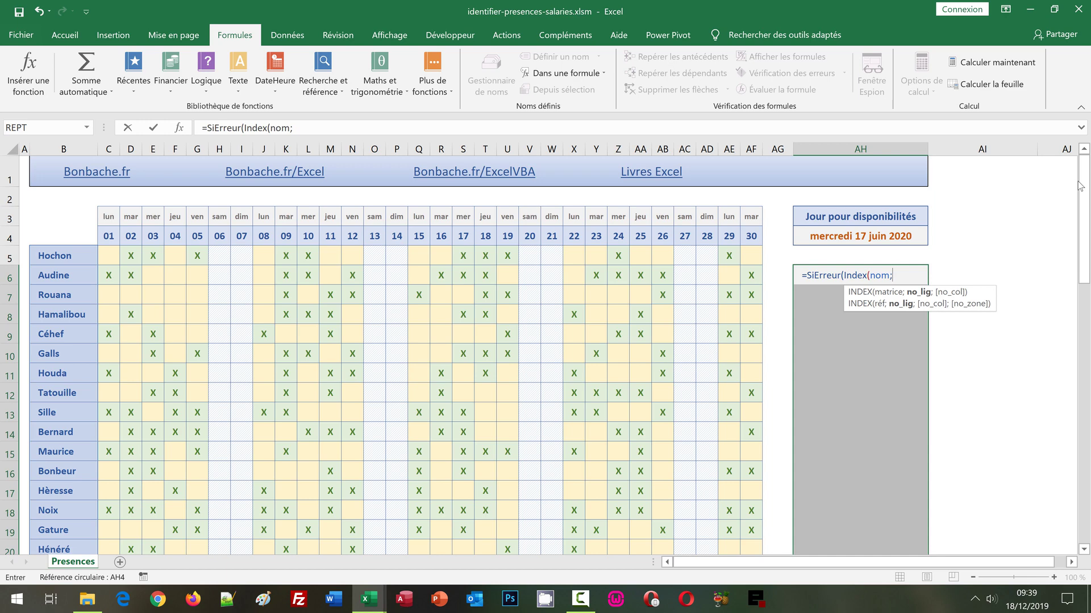
# Extend the AH6 formula with Petite.Valeur(Si(Cible="x";Equiv(.
pyautogui.write('Petite')
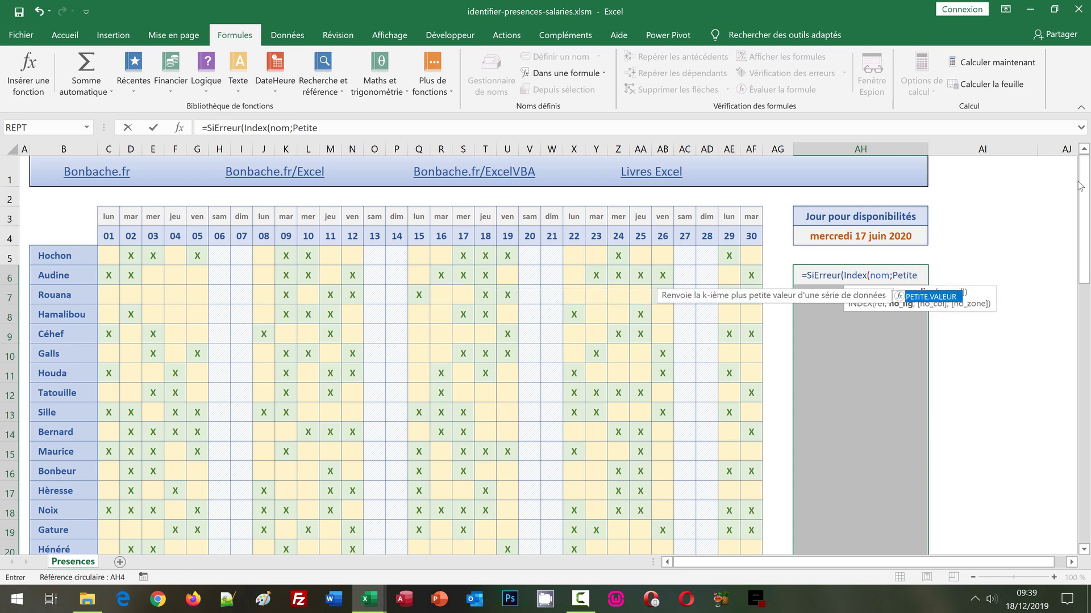
pyautogui.write('.Valeu')
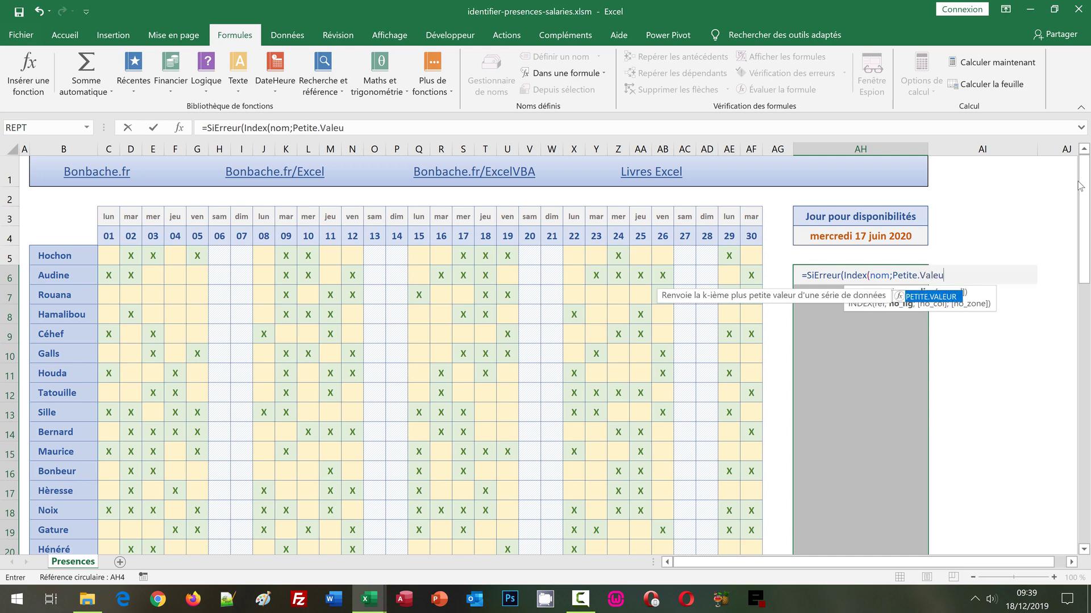
pyautogui.write('r(')
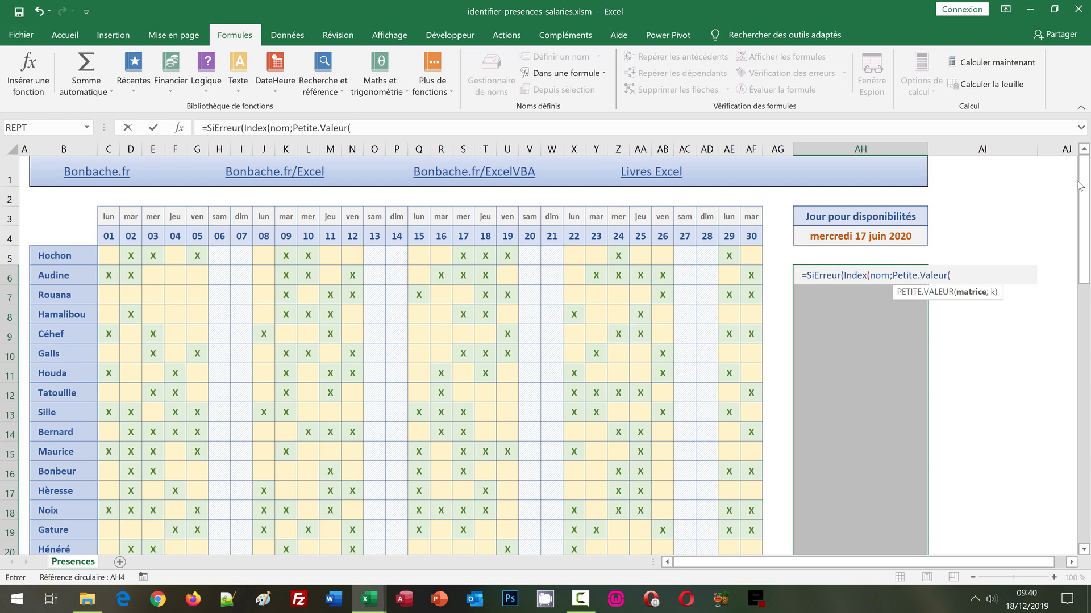
pyautogui.write('S')
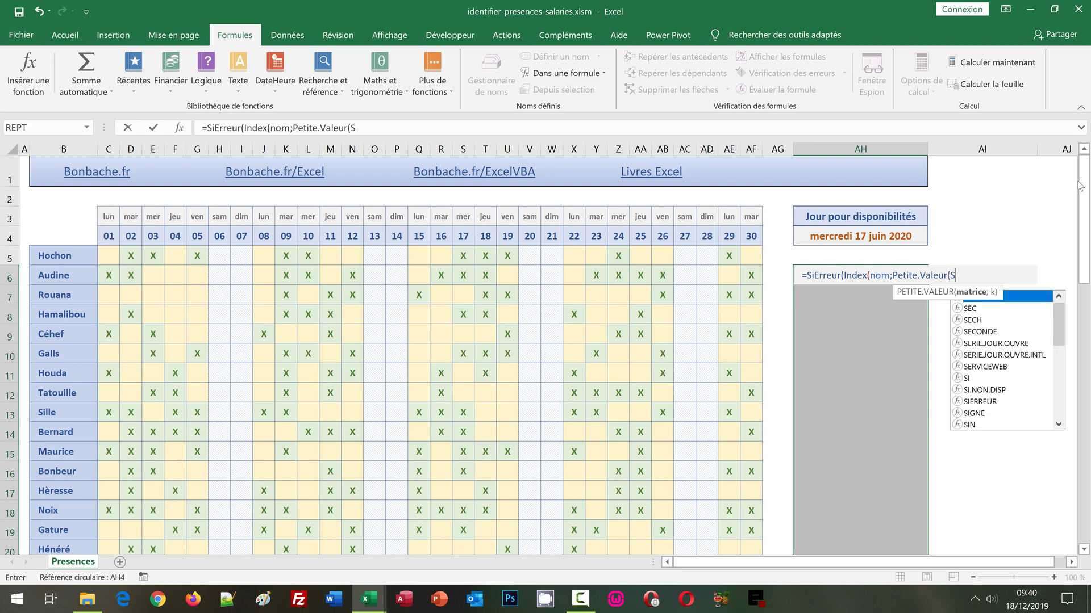
pyautogui.write('i(')
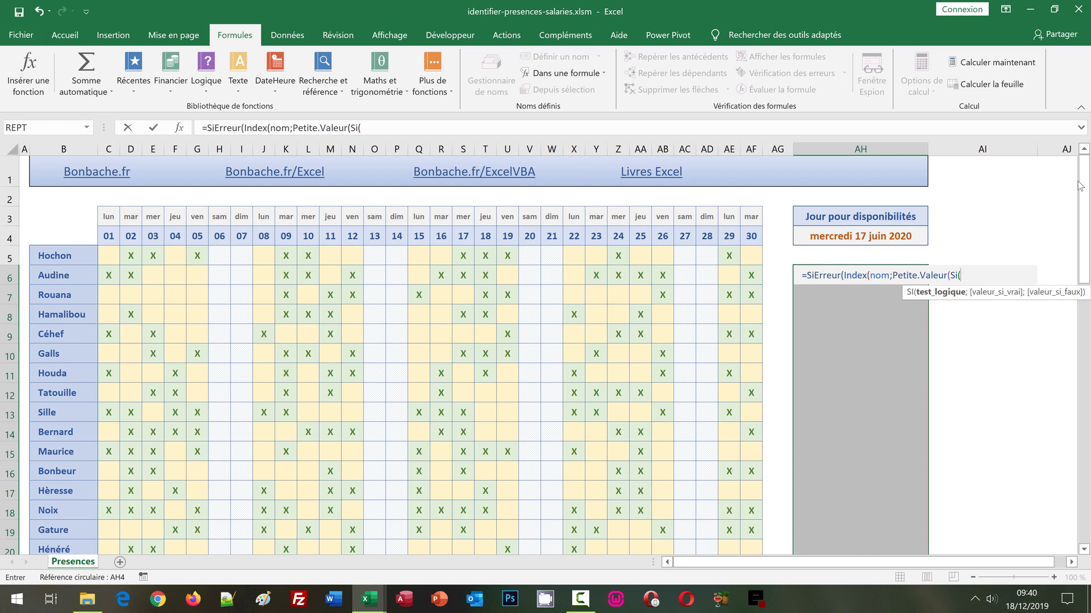
pyautogui.write('C')
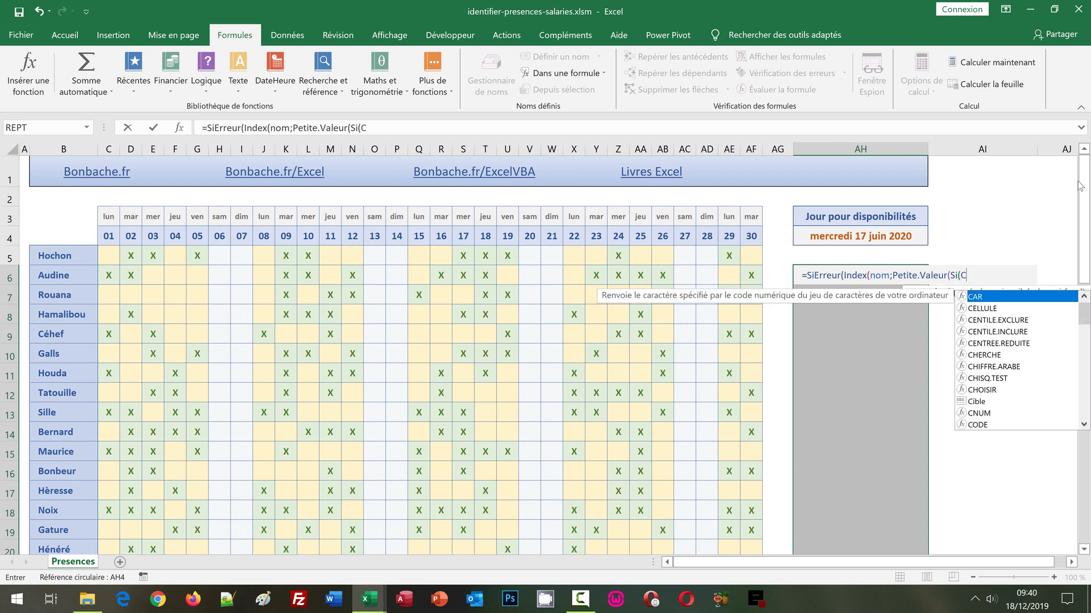
pyautogui.write('ible')
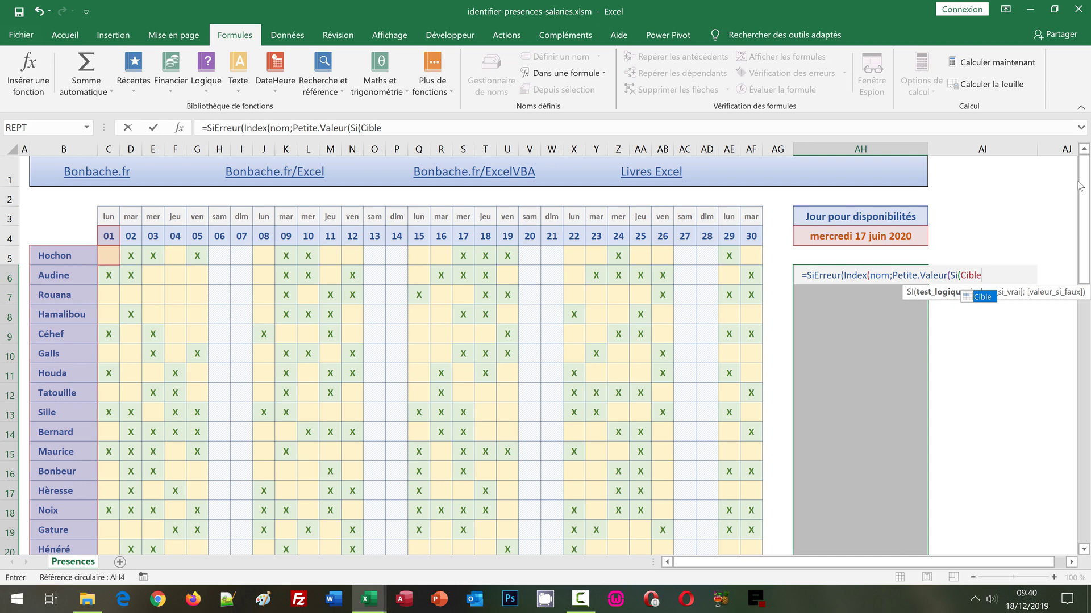
pyautogui.write('=')
pyautogui.write('"')
pyautogui.write('x"')
pyautogui.write(';')
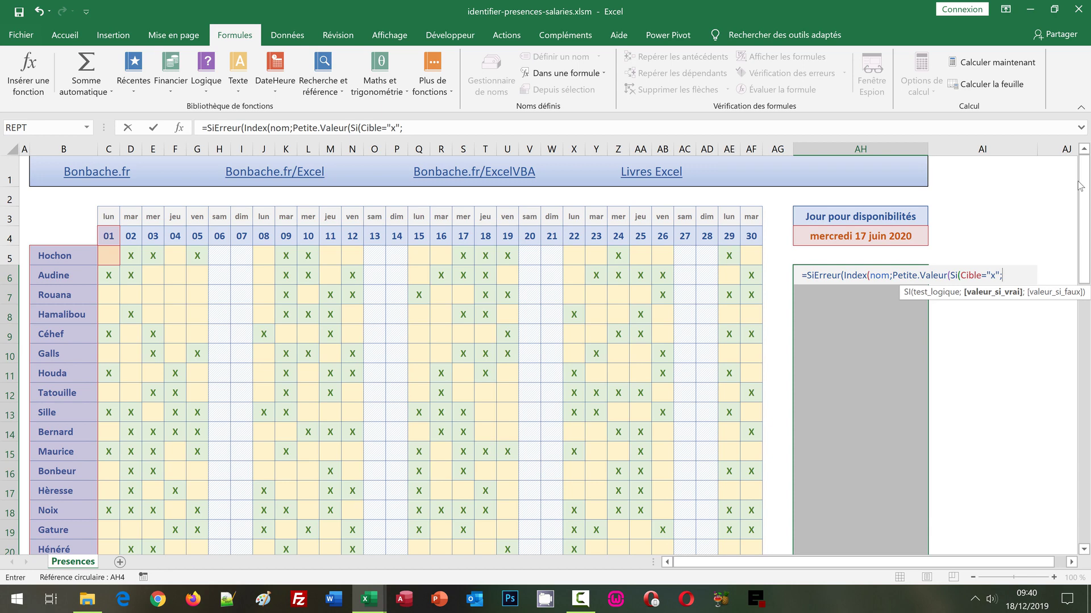
pyautogui.write('Equiv(')
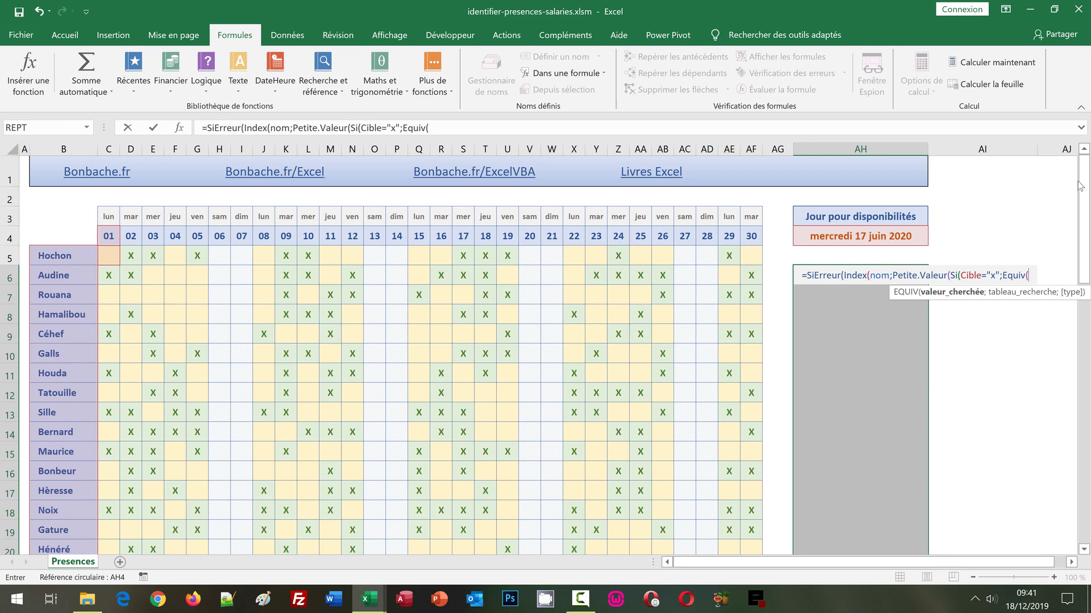
# Complete Equiv(nom;nom;0), close the Si, and add the separator for the k argument.
pyautogui.write('nom')
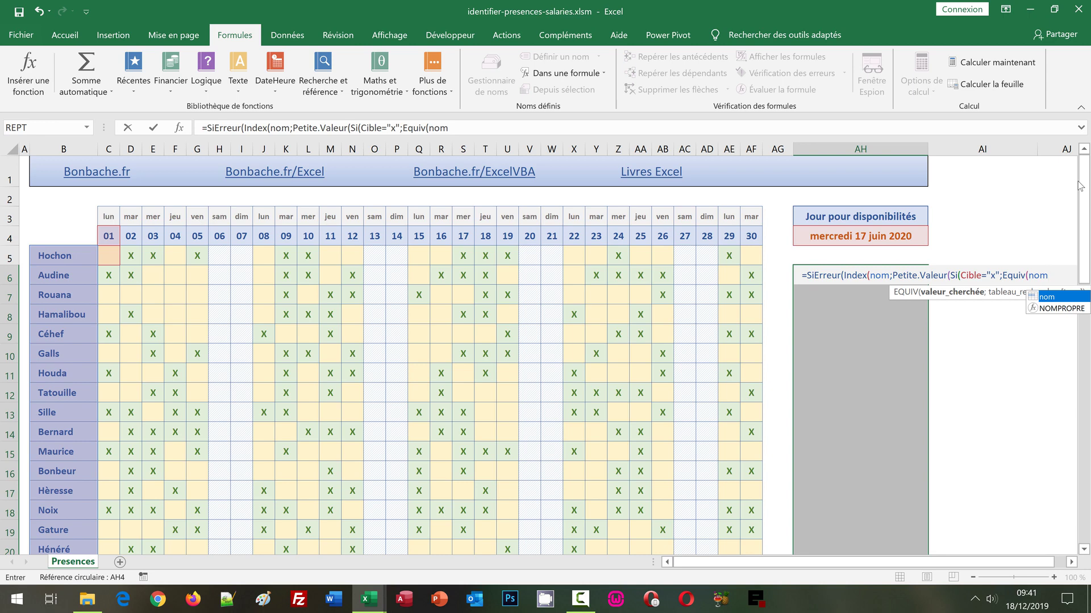
pyautogui.write(';')
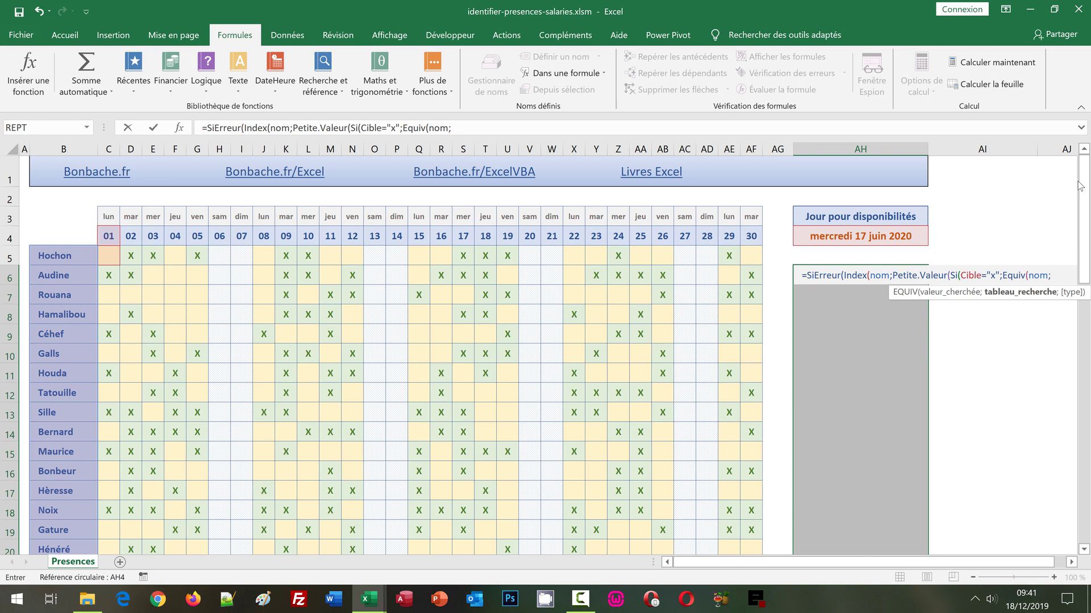
pyautogui.write('nom')
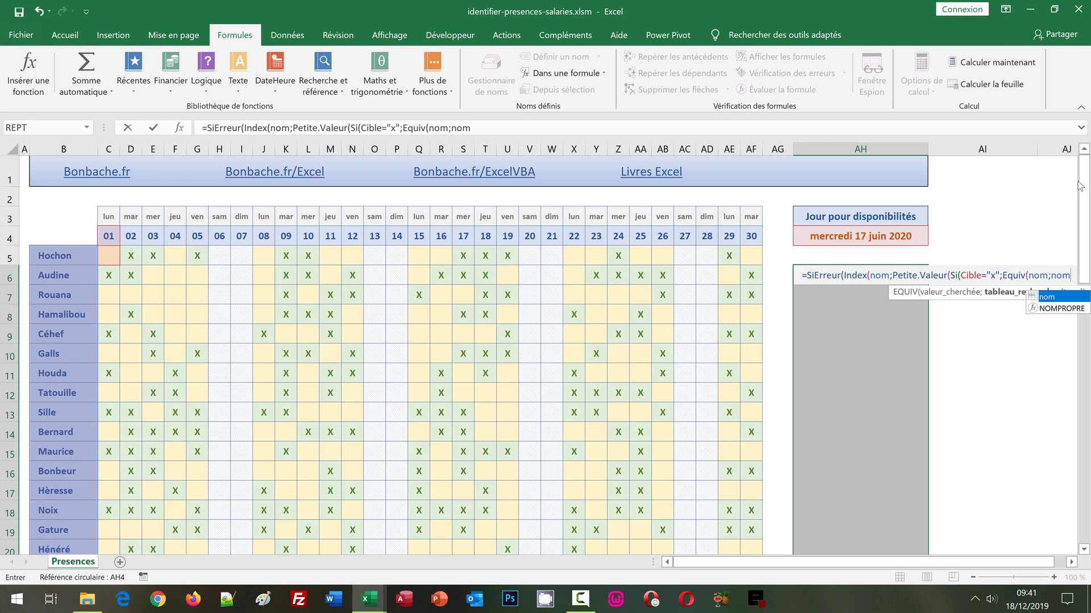
pyautogui.write(';')
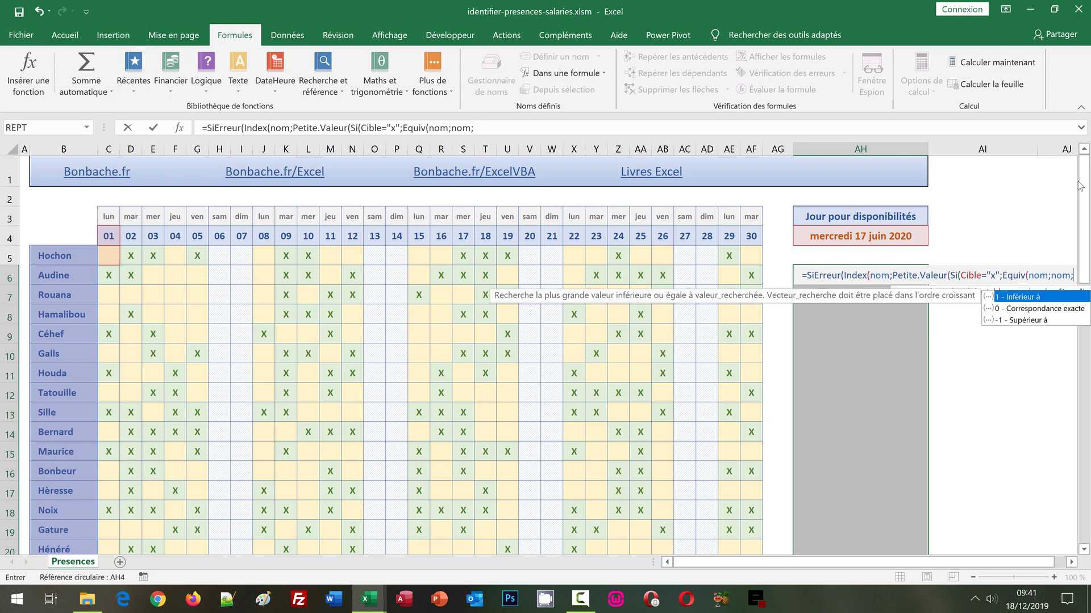
pyautogui.write('0')
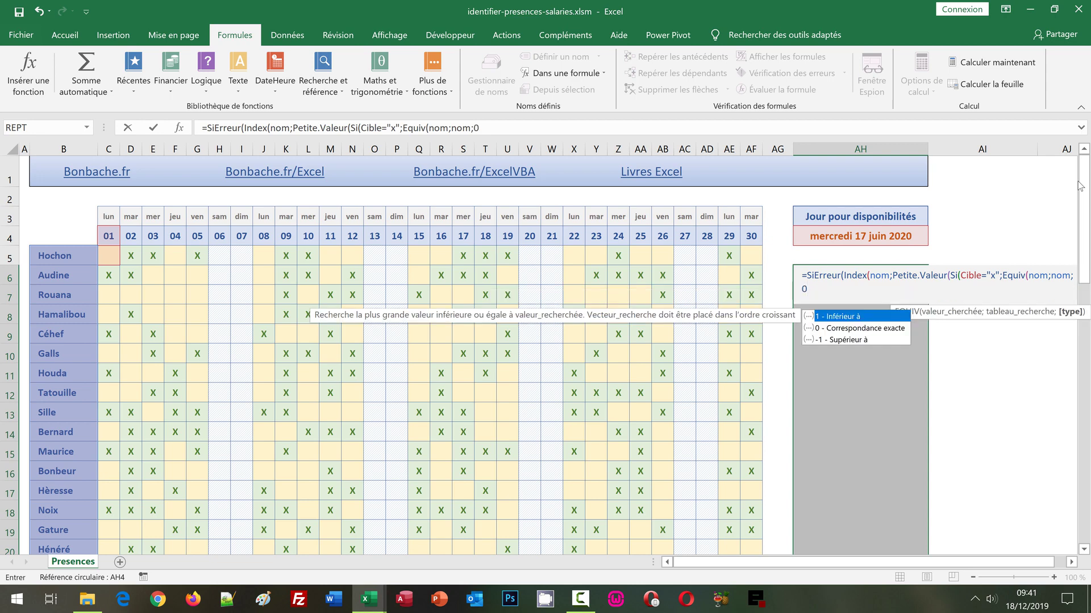
pyautogui.write(')')
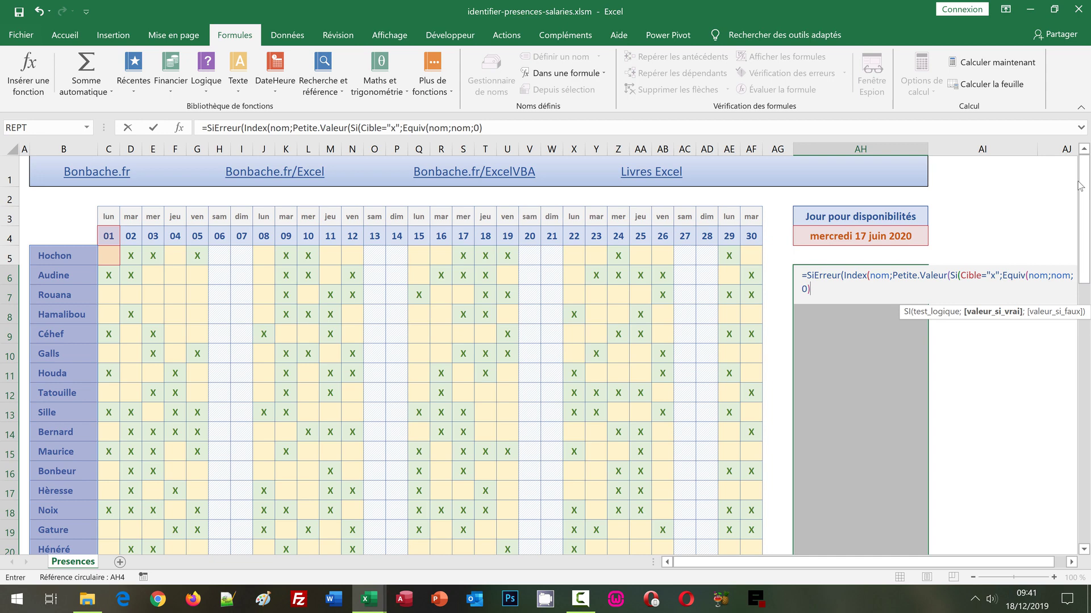
pyautogui.write(')')
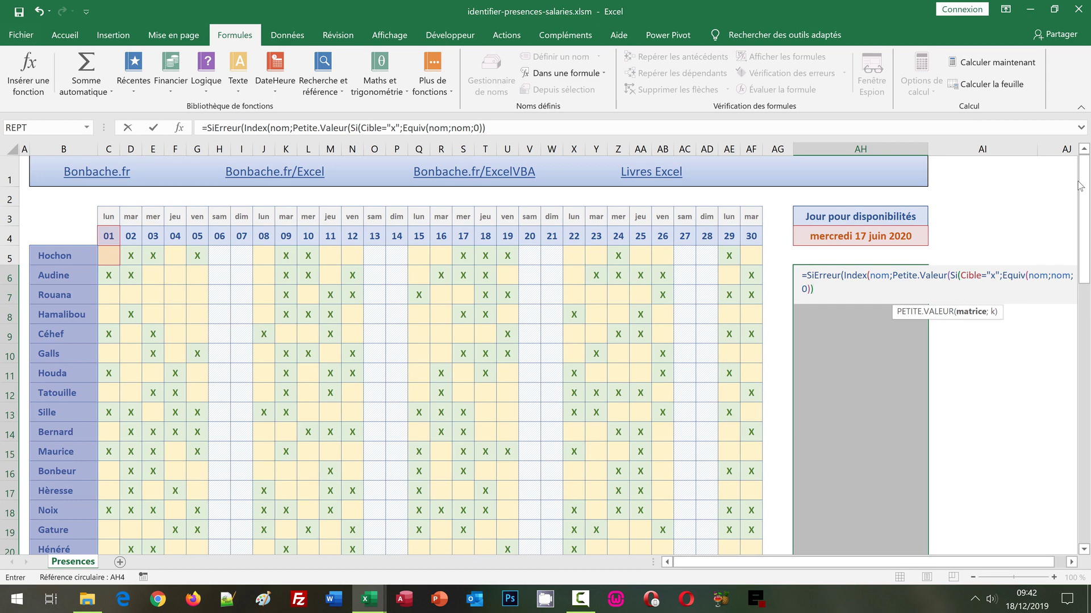
pyautogui.write(';')
# Add k as Ligne(Indirect("1:" & Lignes(nom))) and close the nested Petite.Valeur and Index.
pyautogui.write('Ligne')
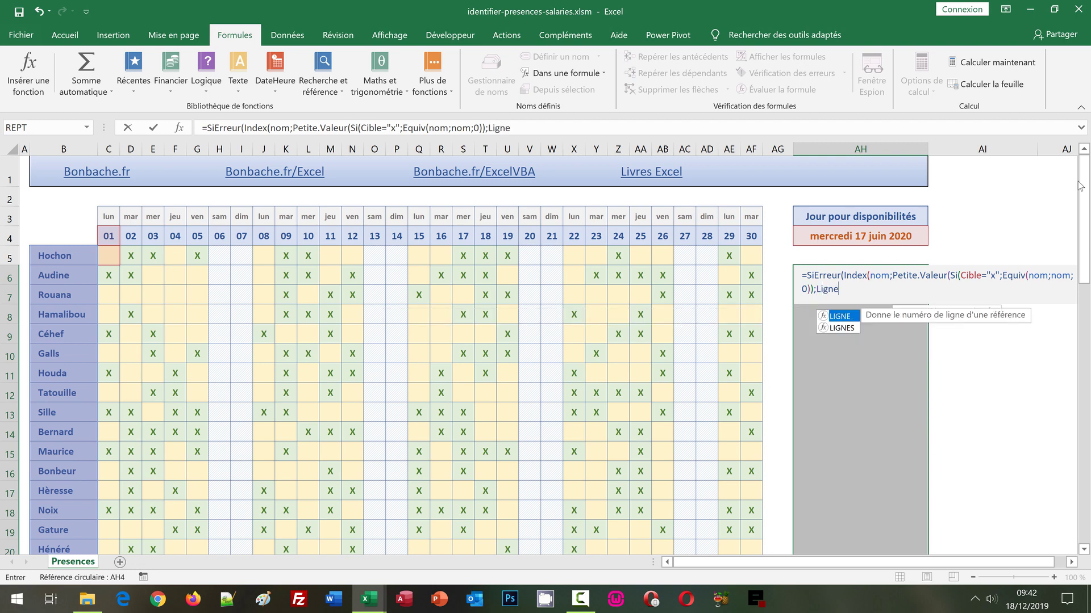
pyautogui.write('(')
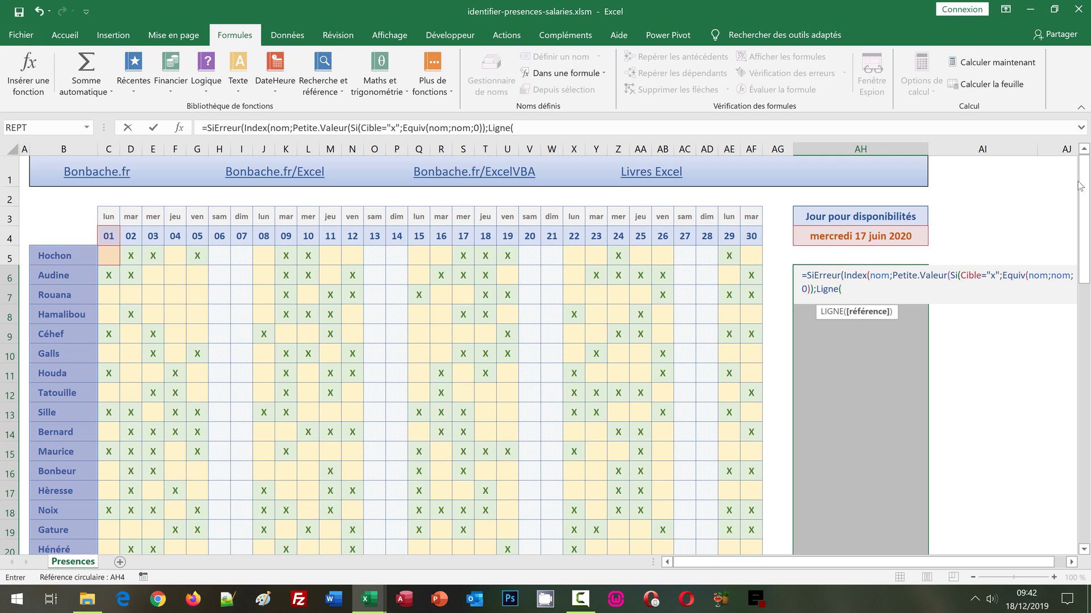
pyautogui.write('Ind')
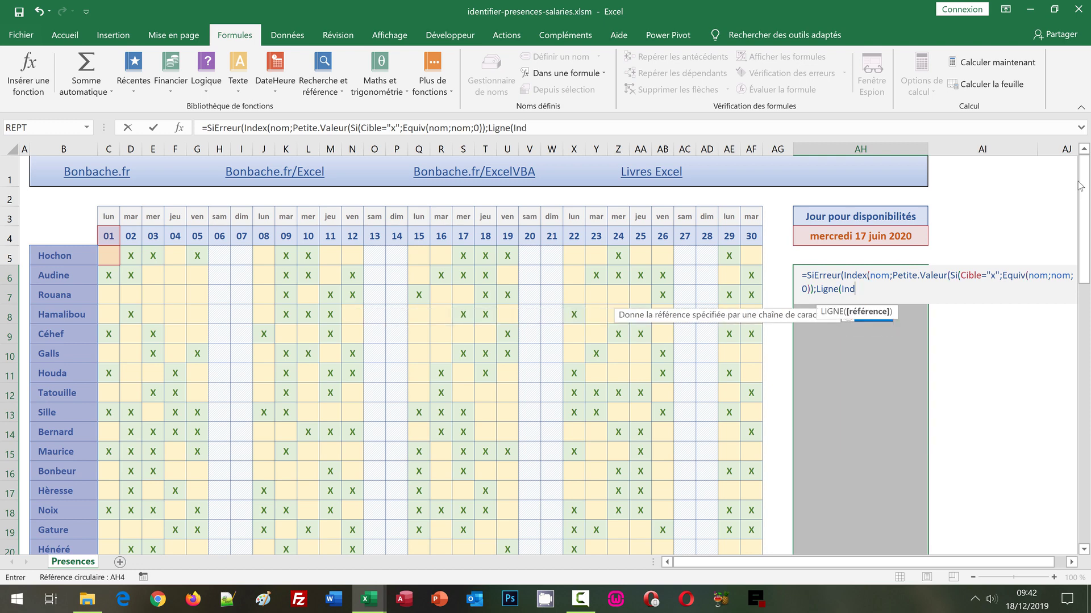
pyautogui.write('irect(')
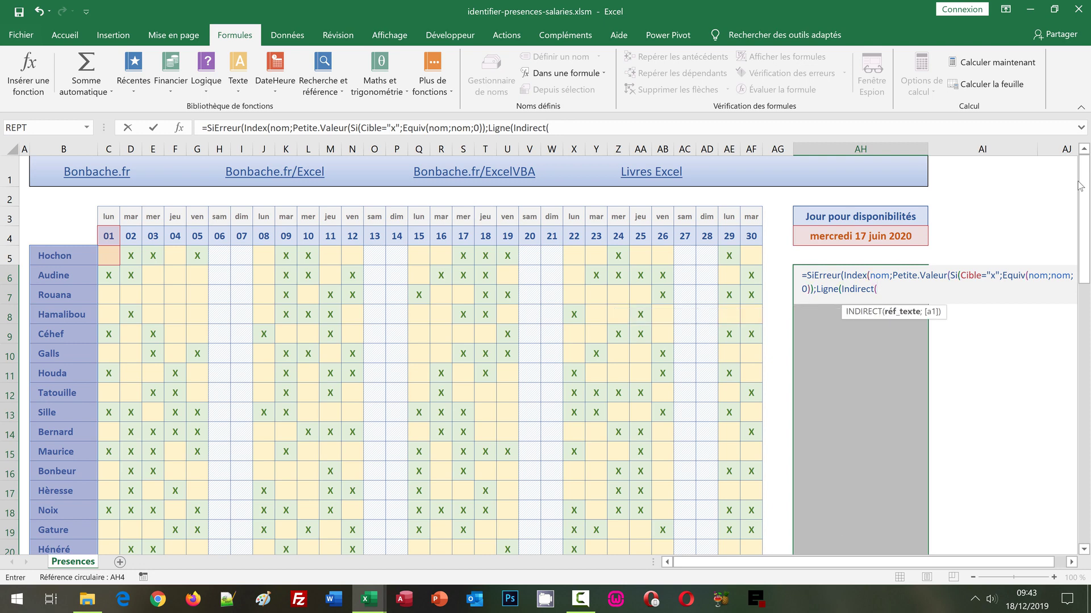
pyautogui.write('"')
pyautogui.write('1:"')
pyautogui.write('&')
pyautogui.write('Ligne')
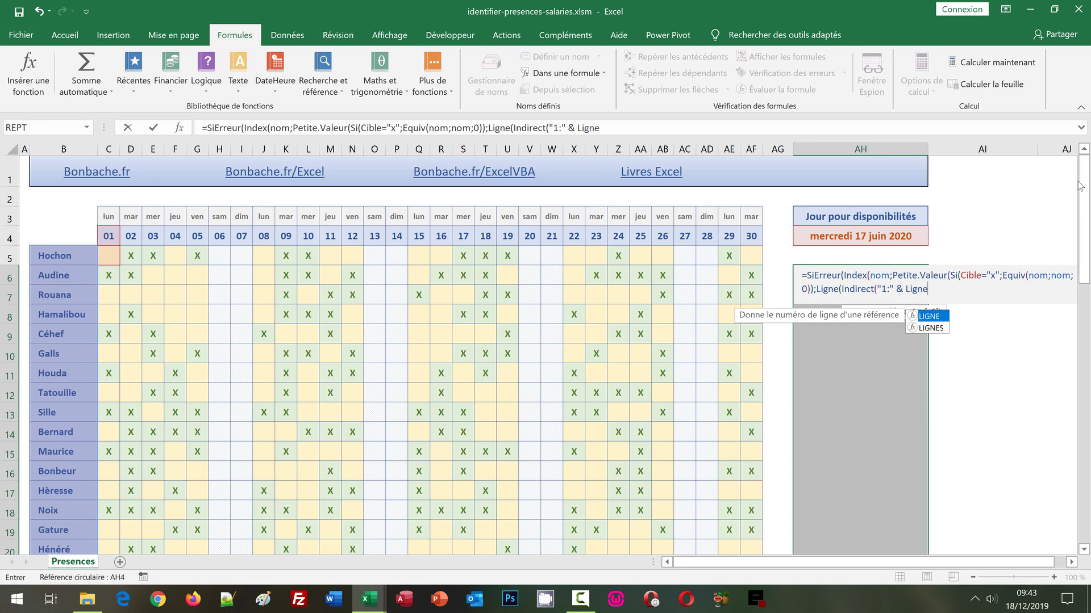
pyautogui.write('s')
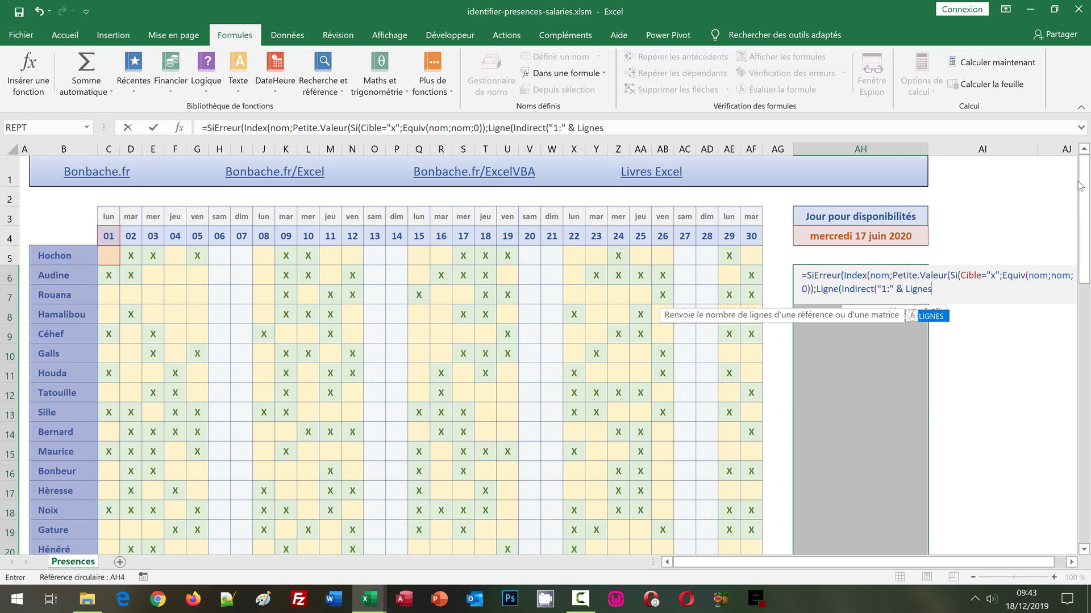
pyautogui.write('(')
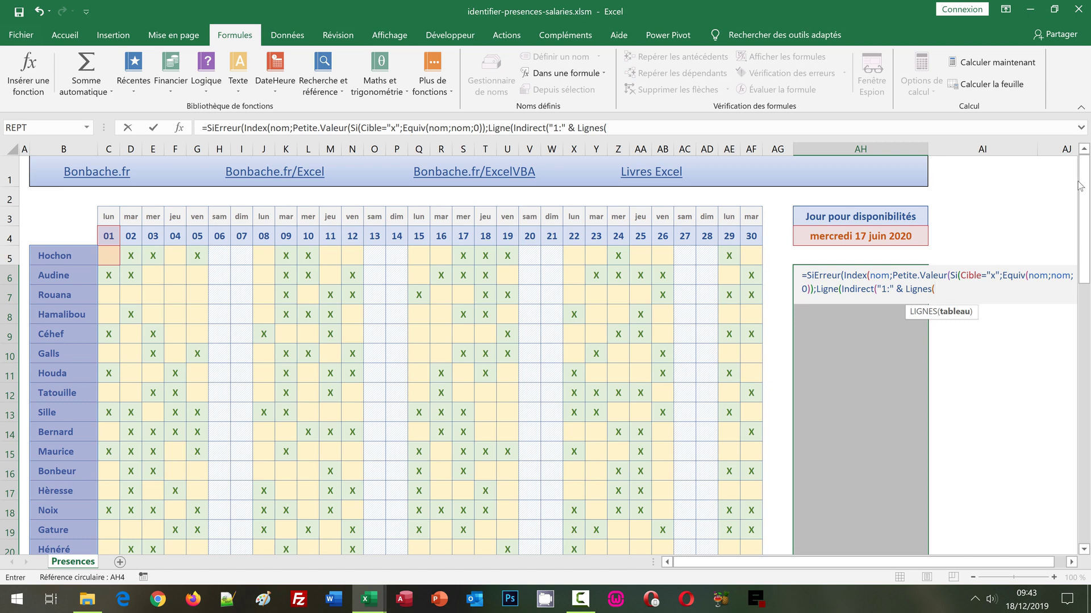
pyautogui.write('nom')
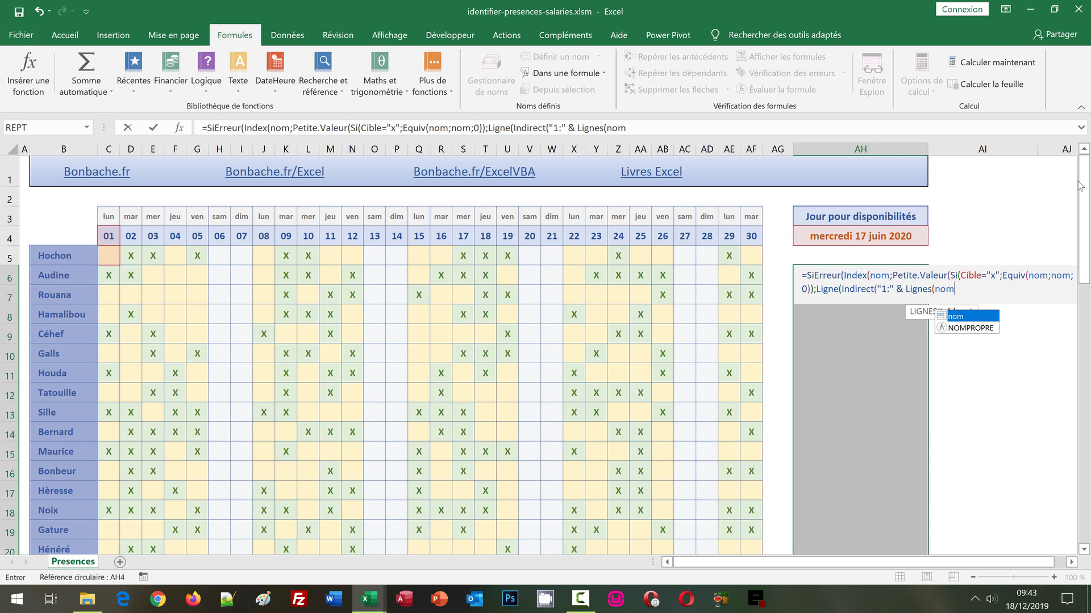
pyautogui.write(')')
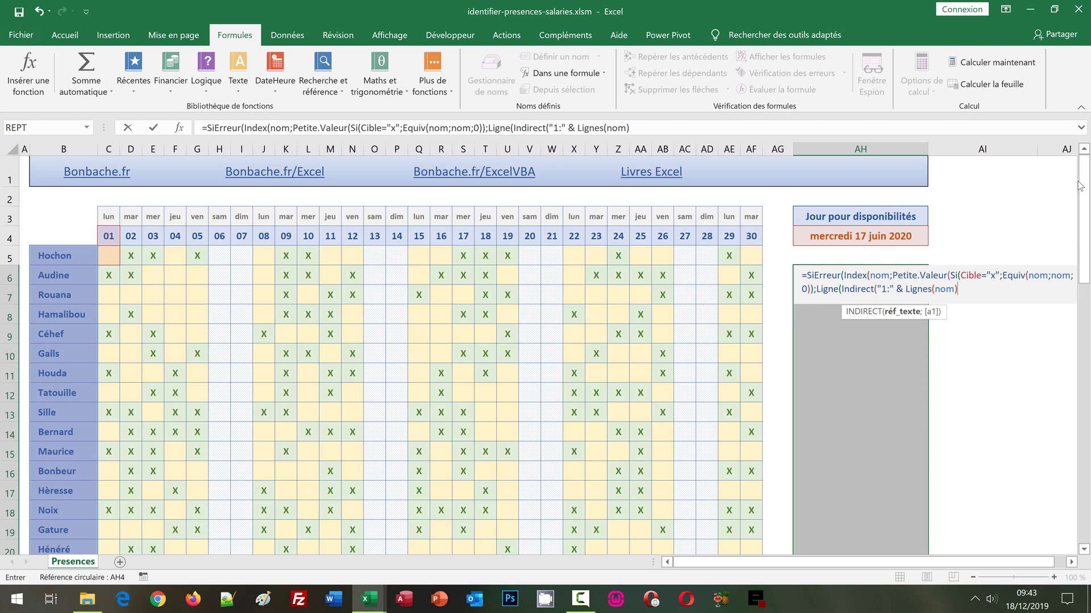
pyautogui.write(')')
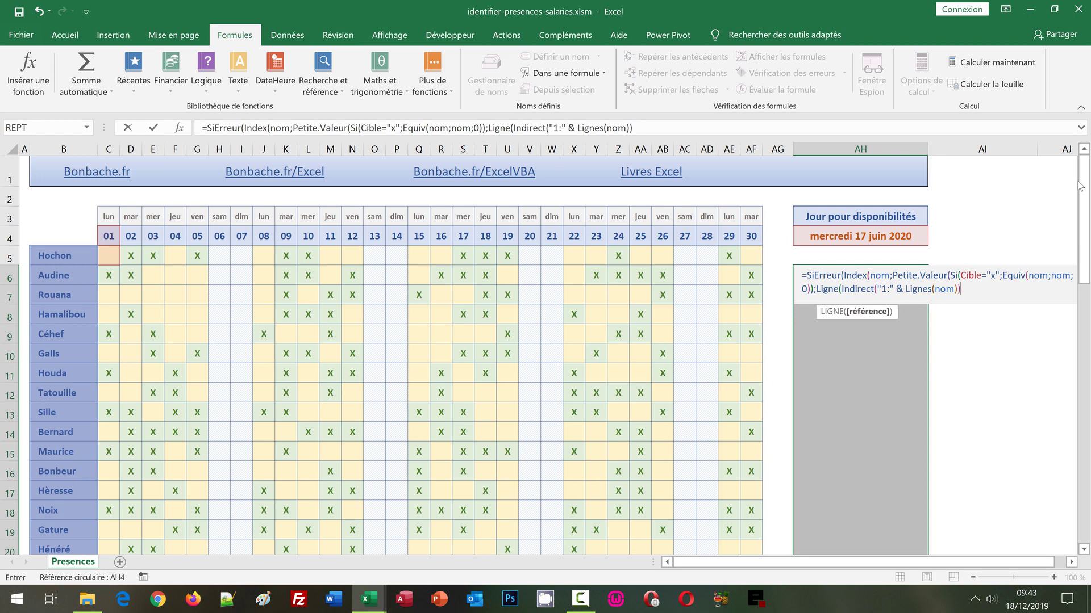
pyautogui.write(')')
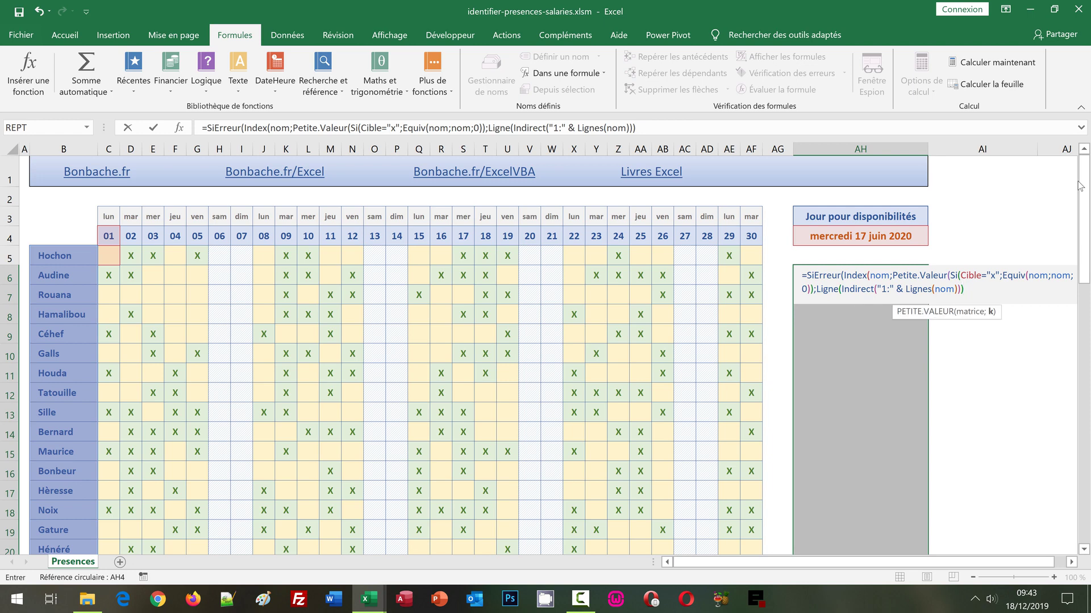
pyautogui.write(')')
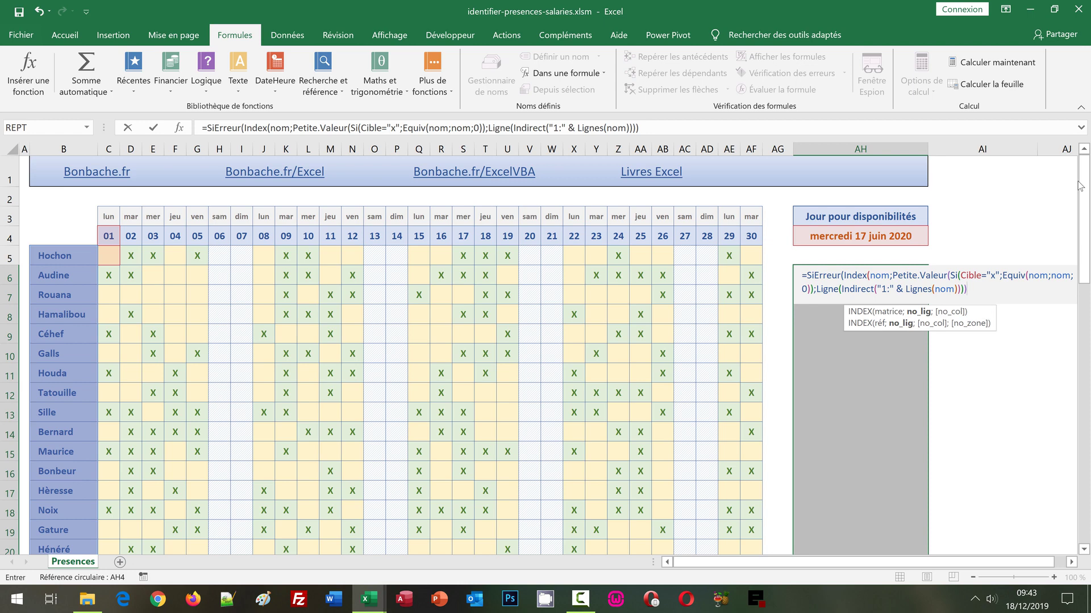
pyautogui.write(')')
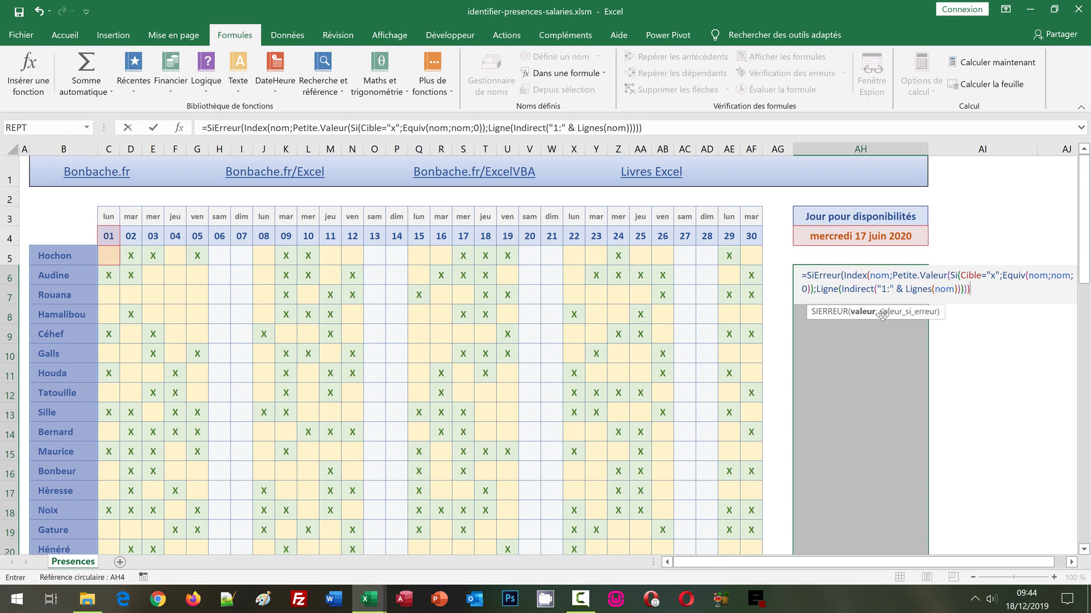
# Finish SiErreur with ;"") and enter it as an array formula with Ctrl+Shift+Enter.
pyautogui.write(';')
pyautogui.write('"')
pyautogui.write(')')
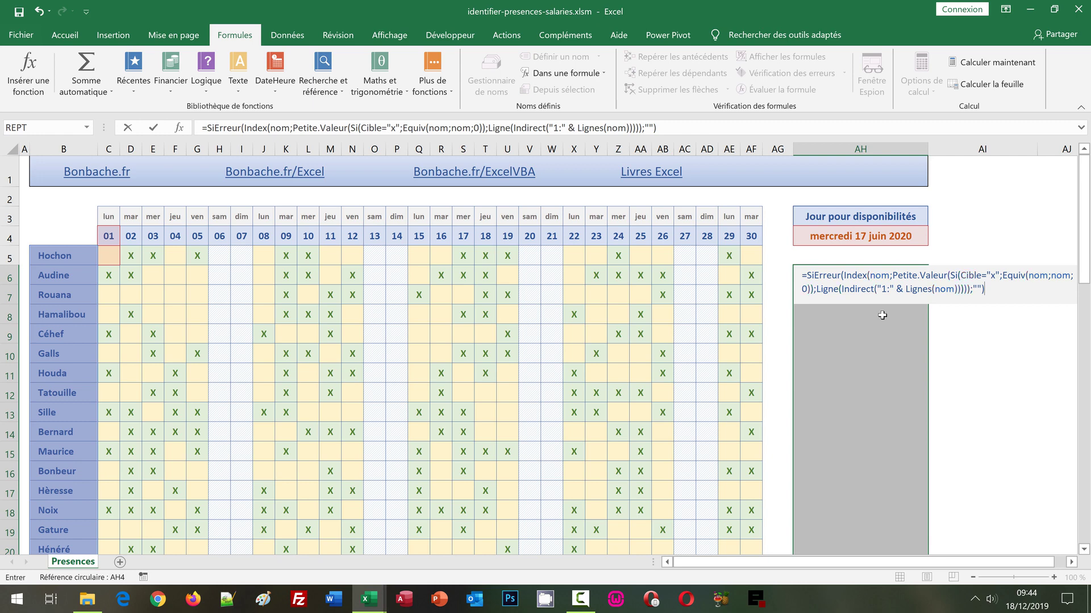
pyautogui.hotkey('ctrl', 'shift', 'Return')
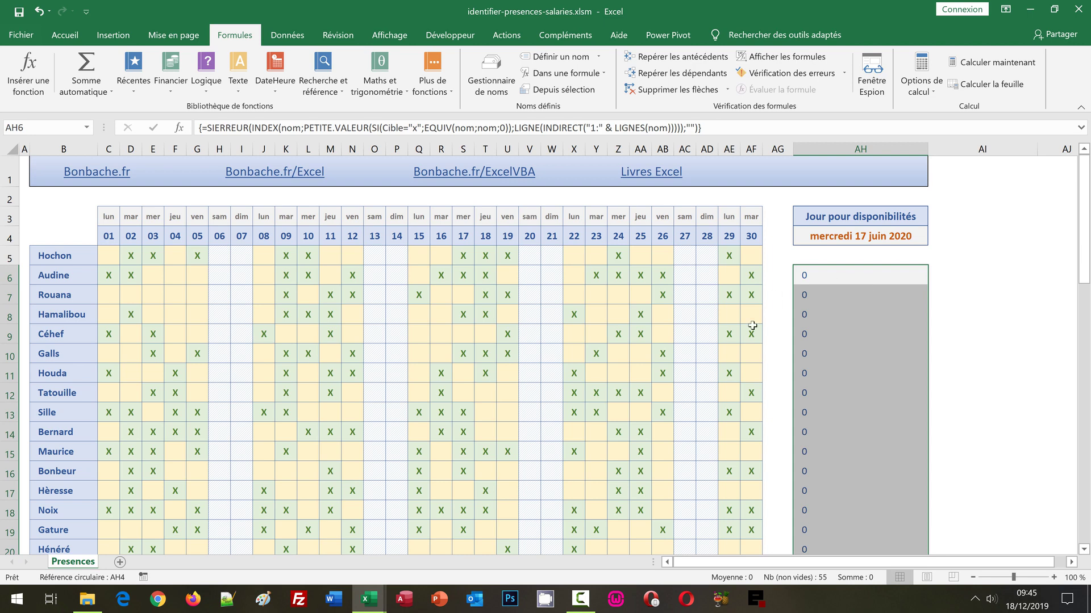
# Test the list by picking day 19, then day 15 (lundi 15 juin 2020).
pyautogui.click(508, 354)
pyautogui.write('X')
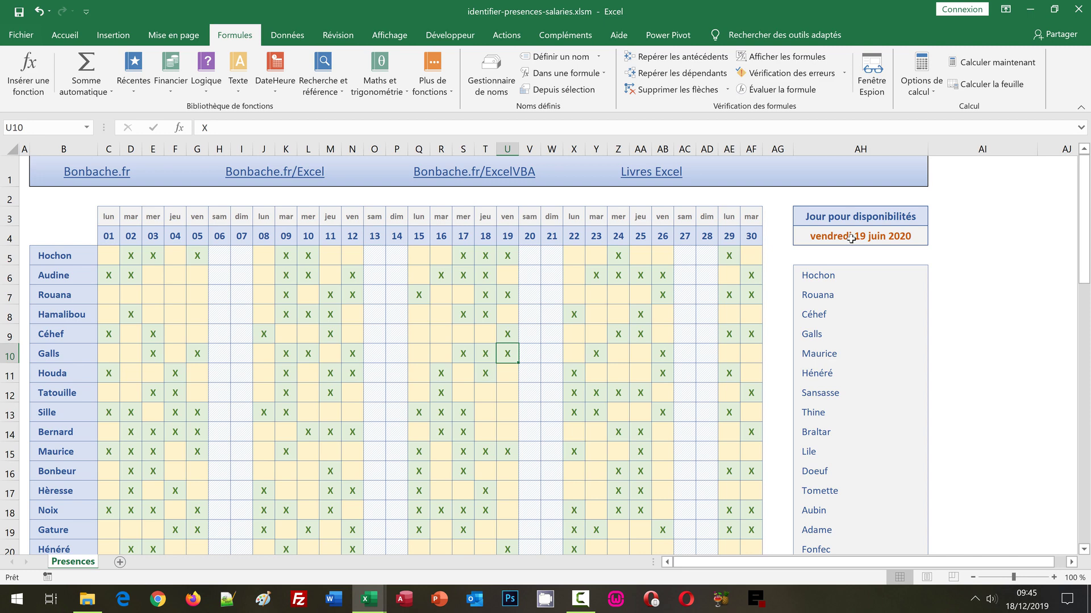
pyautogui.click(417, 237)
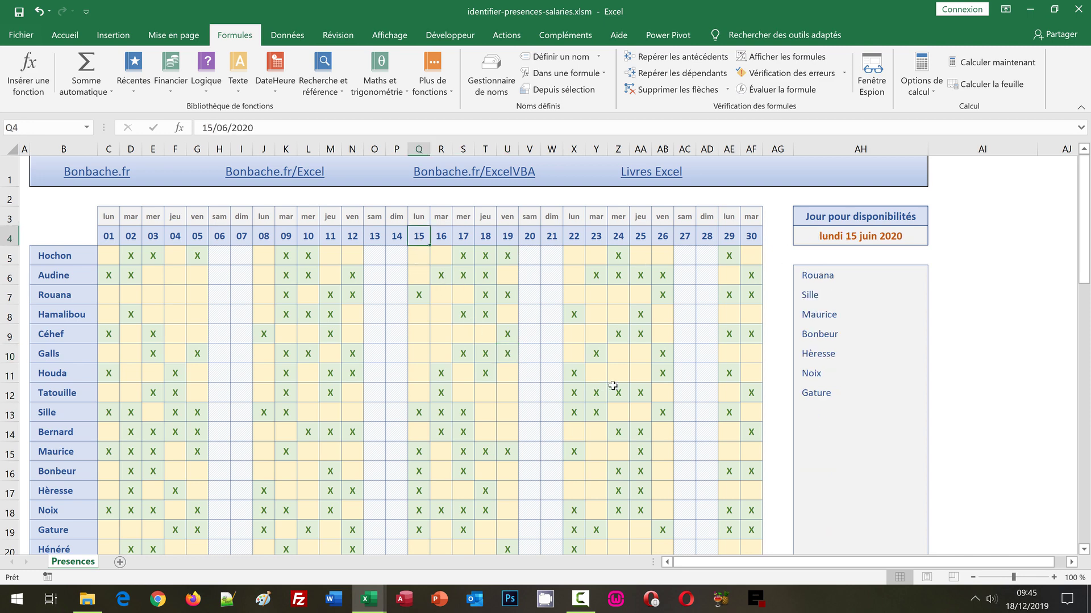